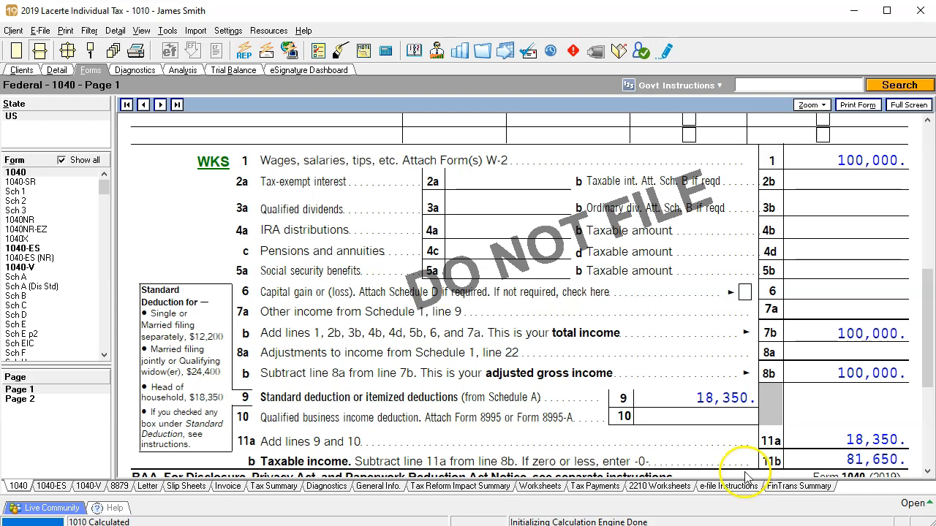
# Review page 1 of Form 1040 from the filing status and dependents down to the adjusted gross income line
pyautogui.click(36, 401)
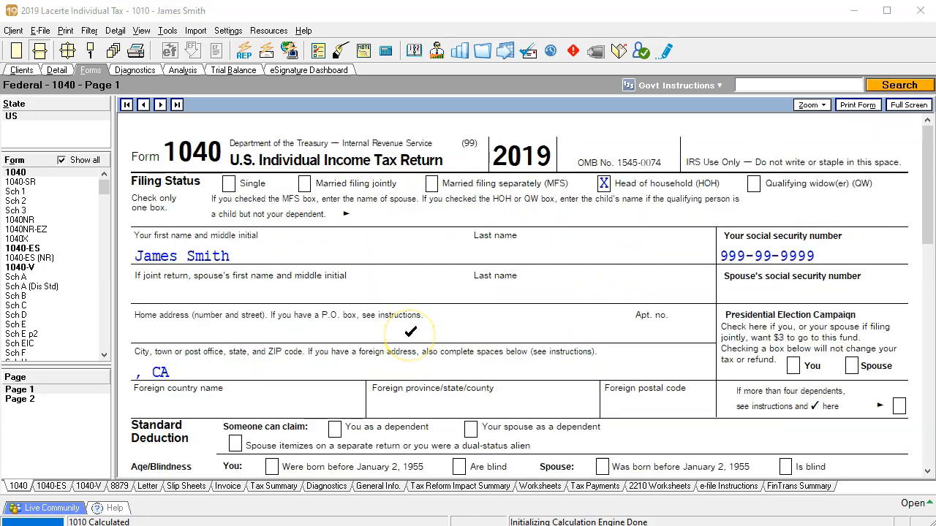
pyautogui.scroll(-6, 410, 332)
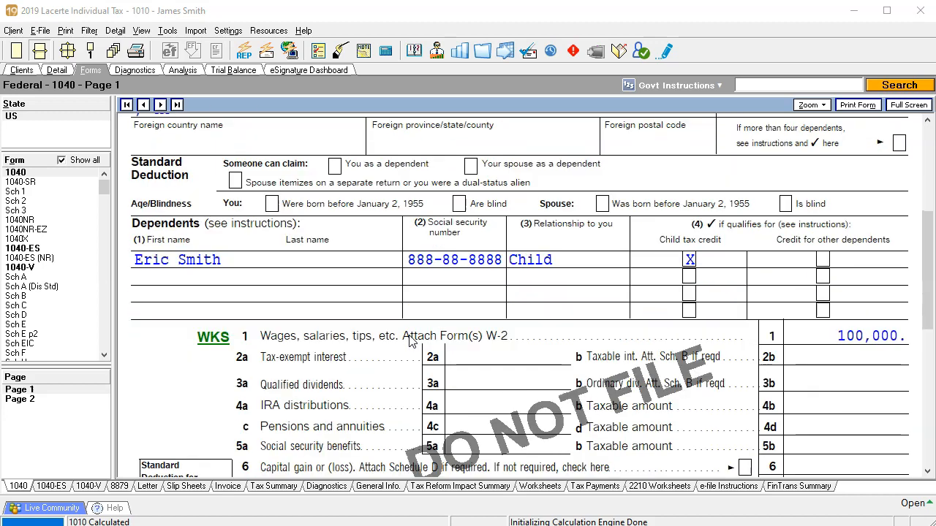
pyautogui.scroll(-2, 410, 341)
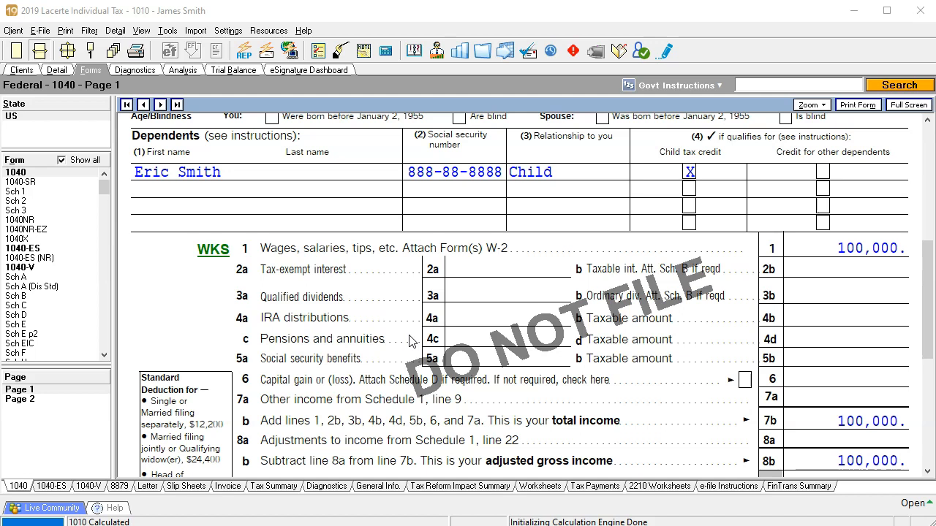
pyautogui.scroll(6, 410, 341)
pyautogui.scroll(2, 234, 416)
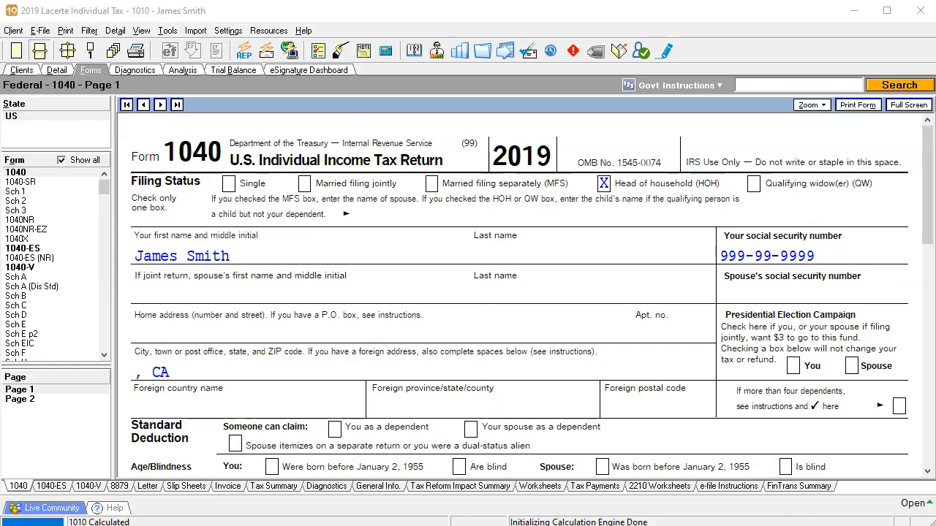
# Switch to the tax worksheet in Excel and examine the Tax Formula lines and the formula behind the Gross Income amount
pyautogui.hotkey('alt', 'Tab')
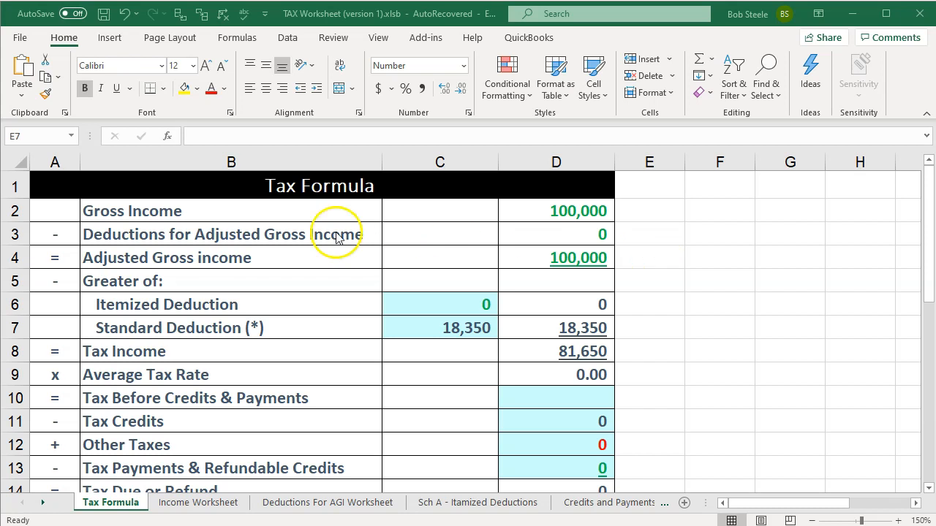
pyautogui.doubleClick(288, 213)
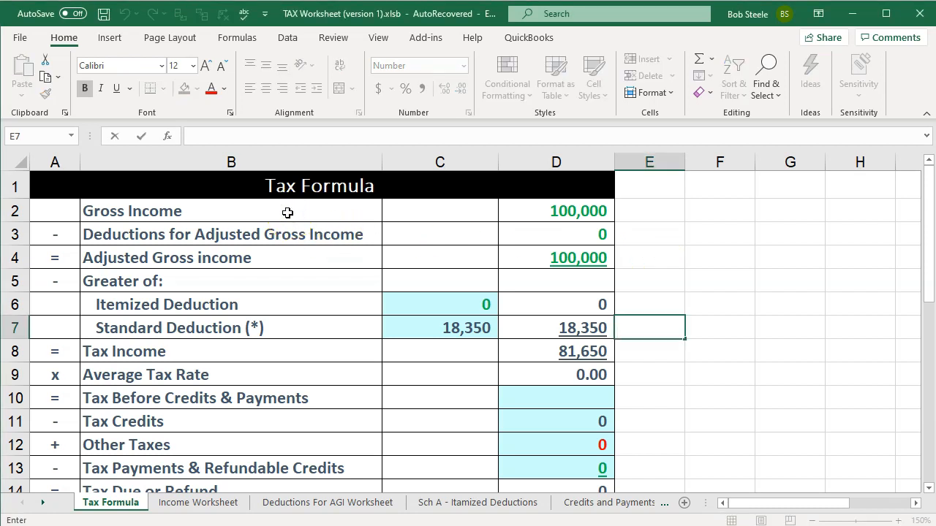
pyautogui.click(288, 213)
pyautogui.press('Return')
pyautogui.press('Return')
pyautogui.press('Return')
pyautogui.press('Return')
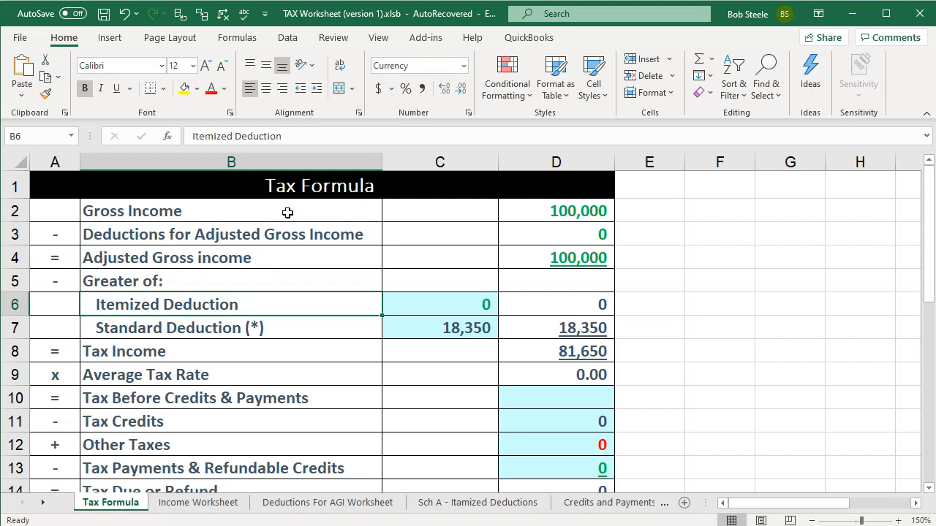
pyautogui.click(287, 213)
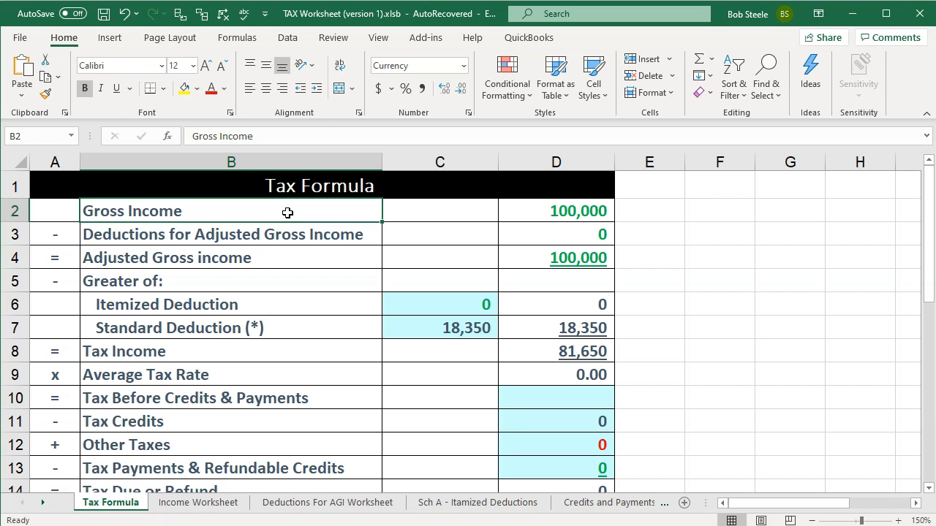
pyautogui.press('Right')
pyautogui.press('Right')
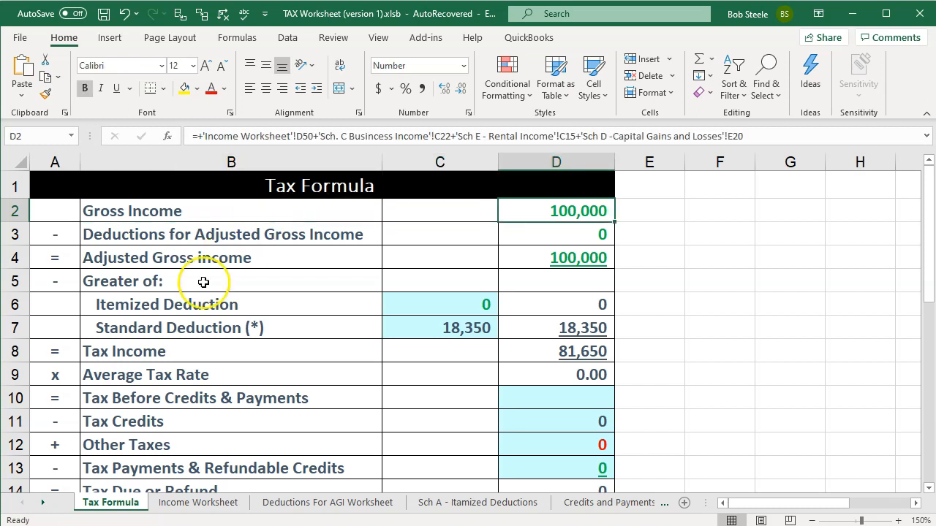
# Examine the Income Worksheet's categories, from W-2, interest and dividend income through retirement plan, Social Security and other income
pyautogui.click(190, 504)
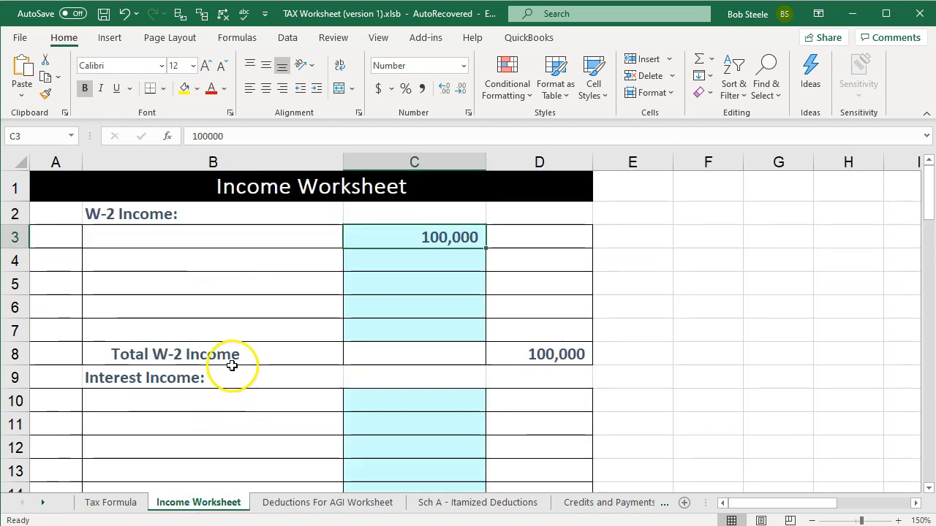
pyautogui.click(163, 212)
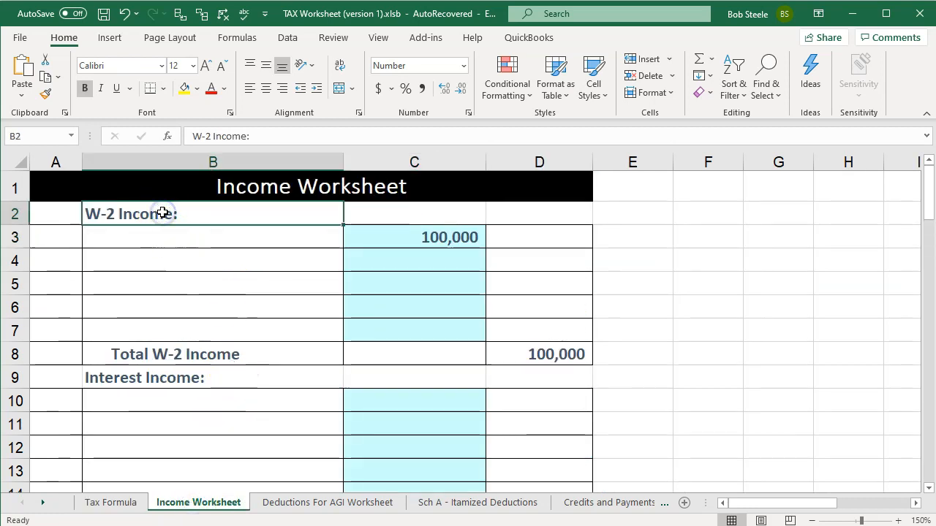
pyautogui.scroll(-1, 79, 274)
pyautogui.click(84, 295)
pyautogui.scroll(-1, 83, 293)
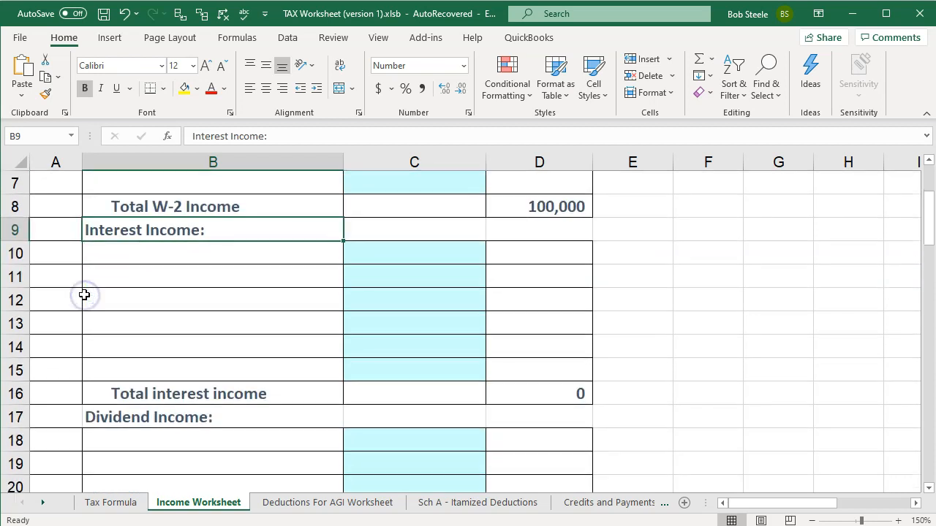
pyautogui.click(98, 417)
pyautogui.scroll(-2, 98, 418)
pyautogui.click(96, 442)
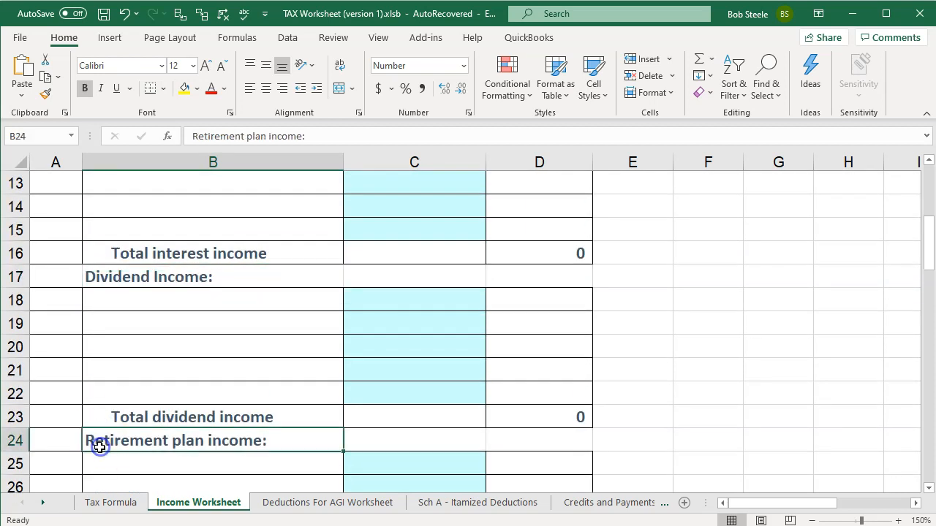
pyautogui.scroll(-6, 98, 437)
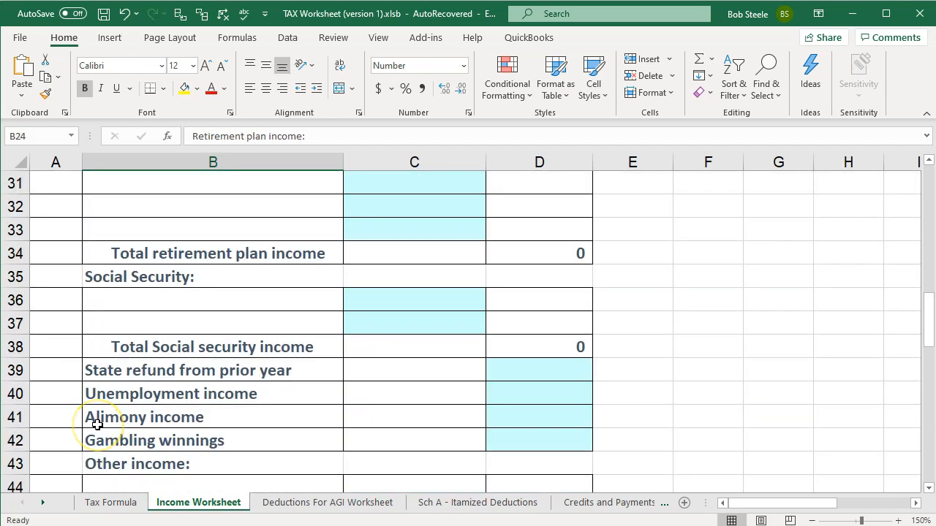
pyautogui.scroll(10, 108, 390)
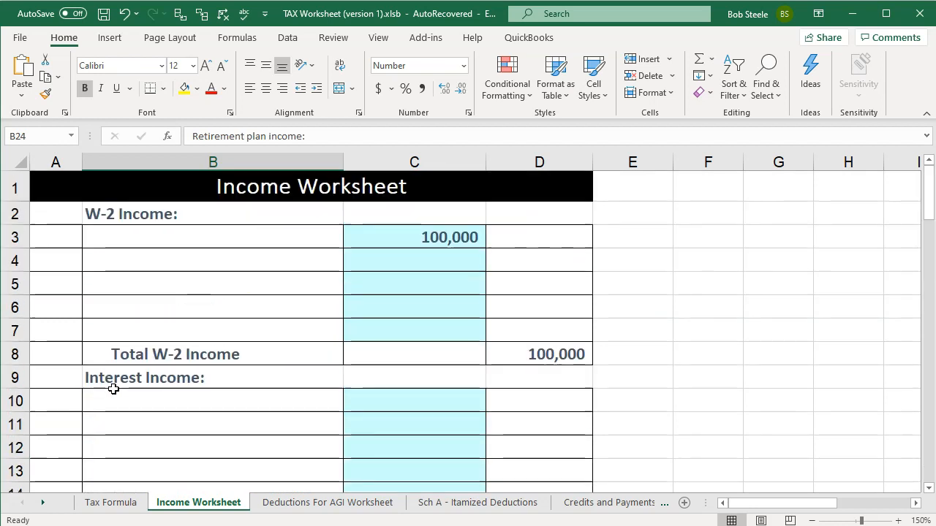
# On the Tax Formula sheet, check the source of the Deductions for Adjusted Gross Income amount and view its supporting worksheet
pyautogui.click(111, 502)
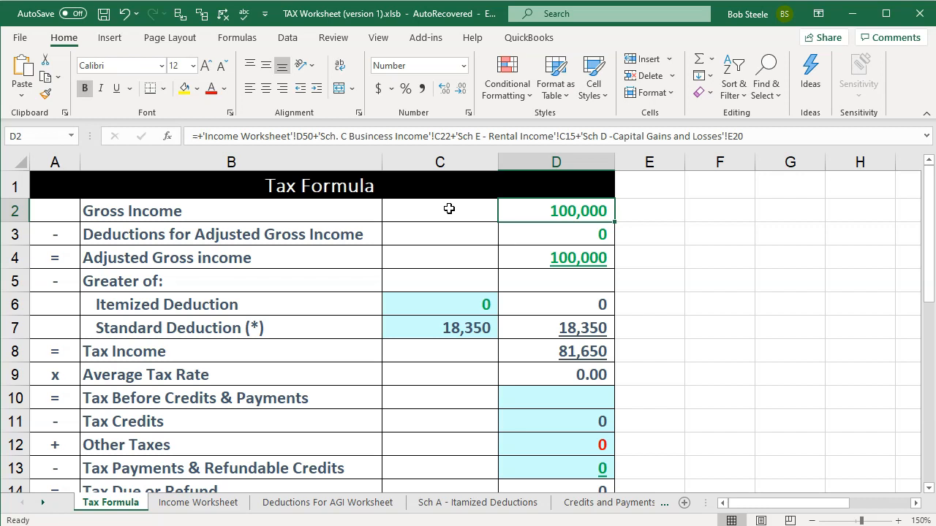
pyautogui.click(535, 234)
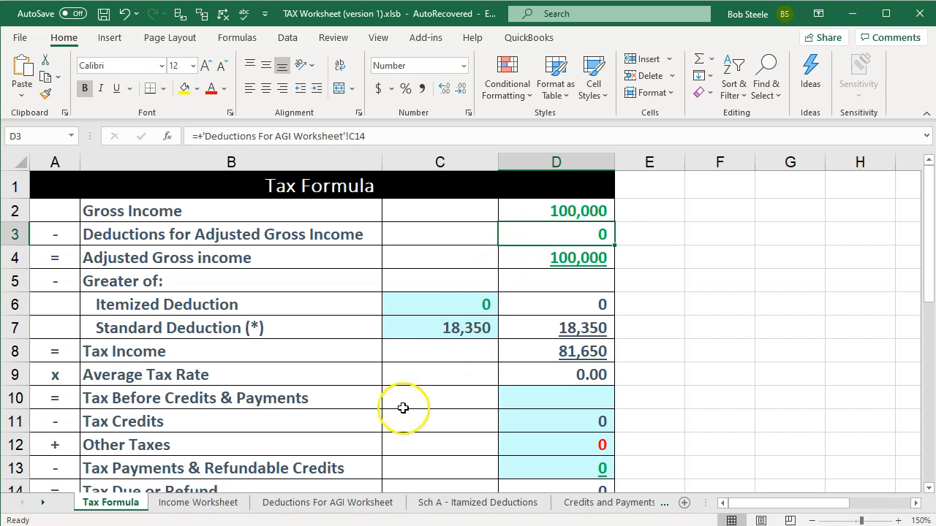
pyautogui.click(354, 504)
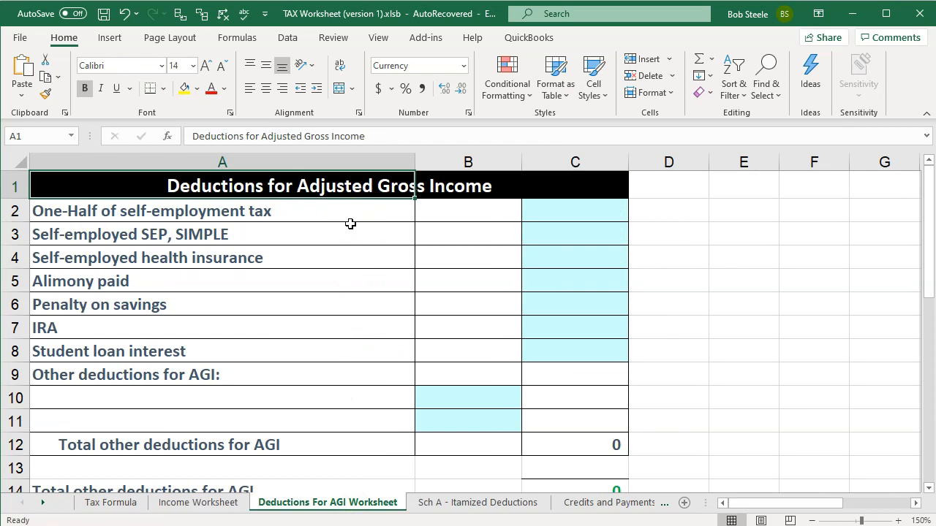
pyautogui.click(127, 503)
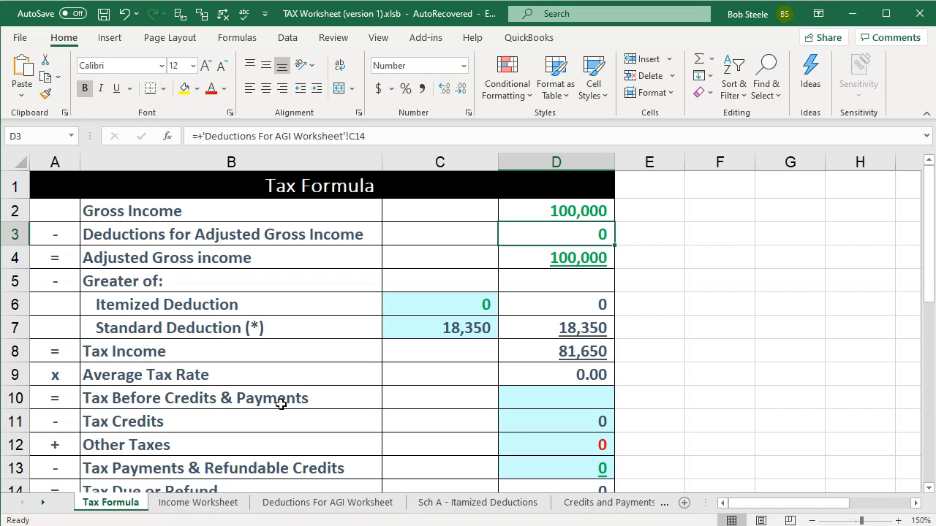
# Trace the Tax Formula from Gross Income down to the Itemized Deduction and inspect the formula in C6
pyautogui.click(272, 214)
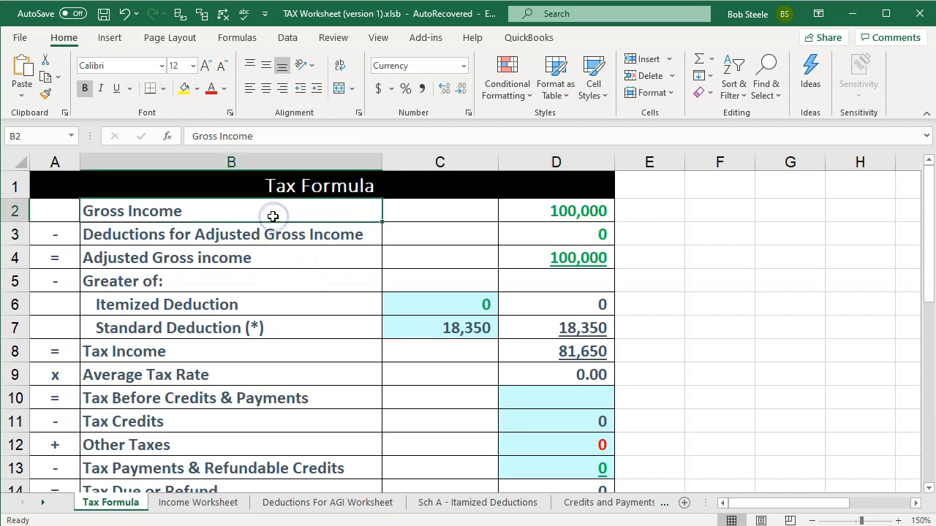
pyautogui.press('Down')
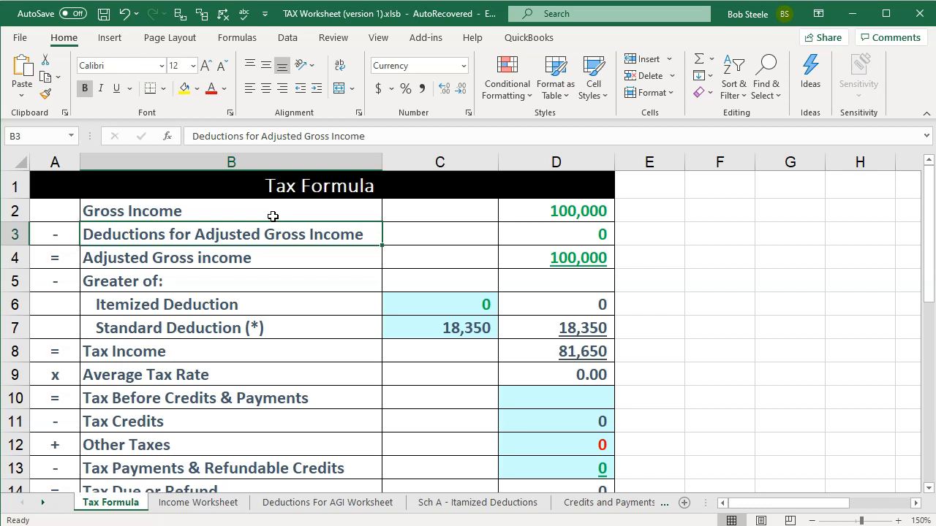
pyautogui.press('Down')
pyautogui.press('Down')
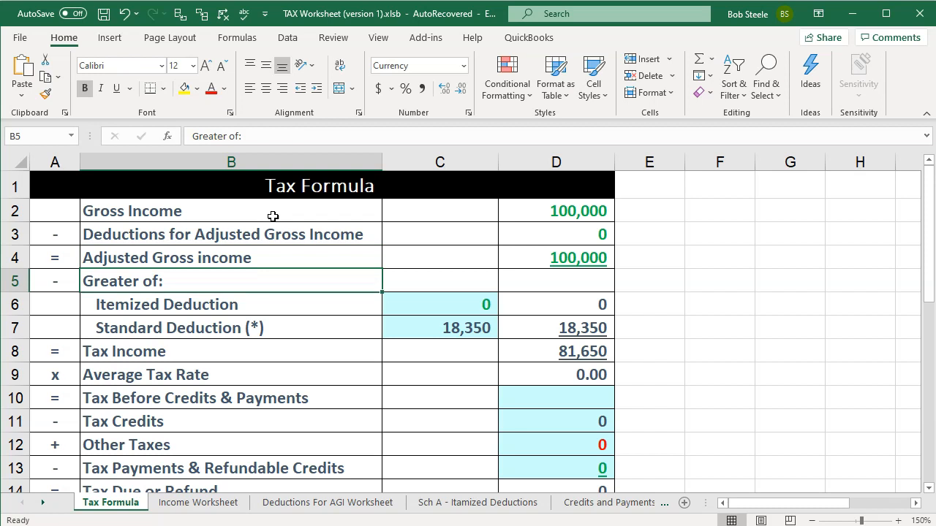
pyautogui.press('Down')
pyautogui.press('Right')
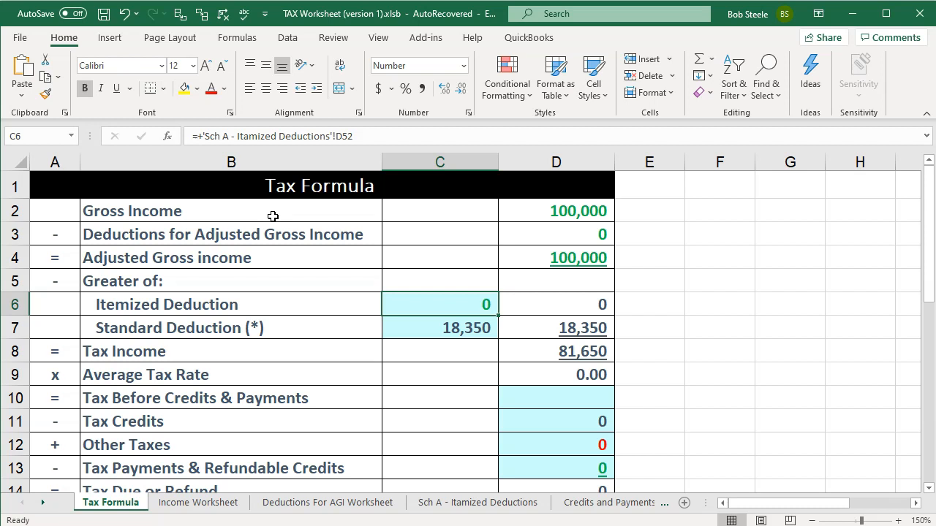
# Review the Schedule A itemized deductions sheet from Medical to the total itemized deduction, and return to the Tax Formula sheet
pyautogui.click(446, 503)
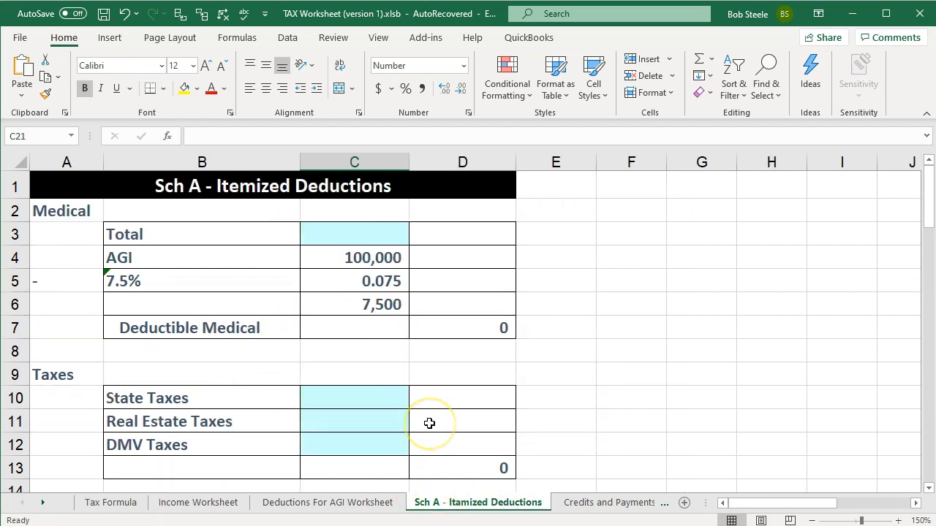
pyautogui.scroll(-3, 429, 424)
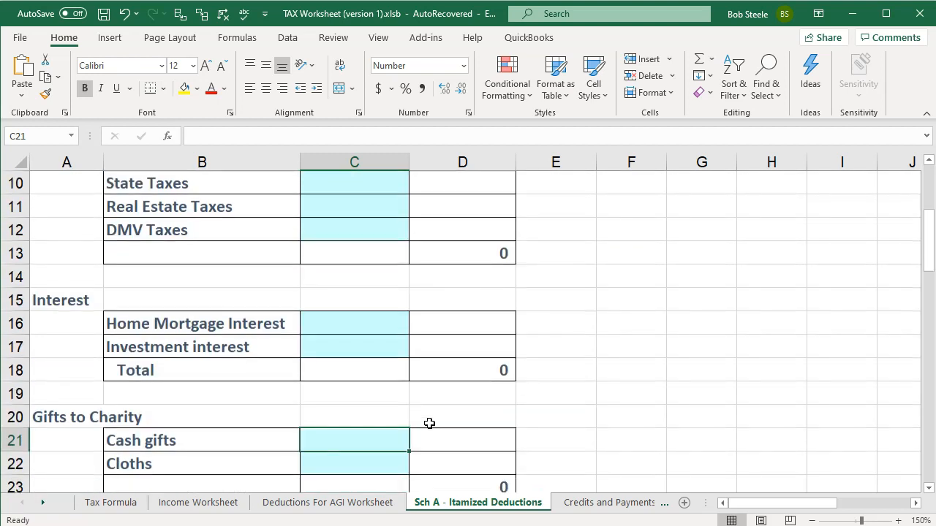
pyautogui.scroll(-5, 429, 423)
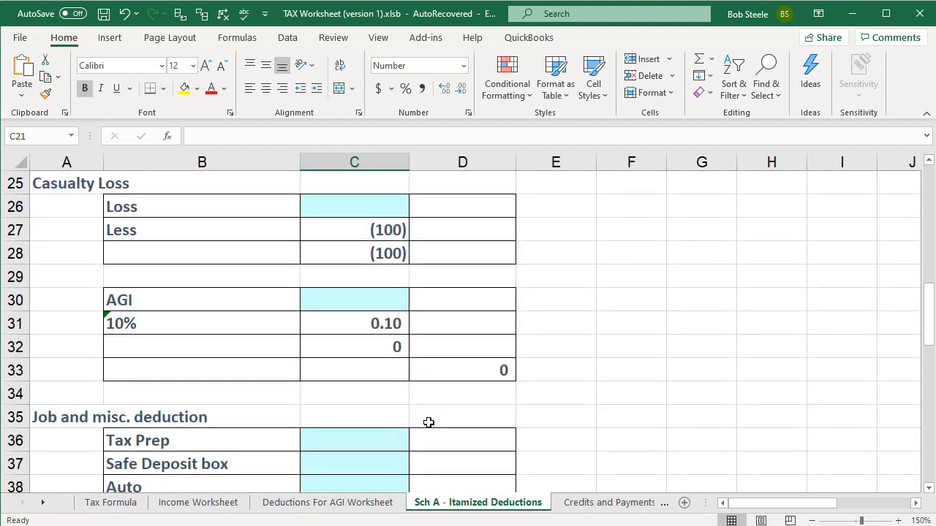
pyautogui.scroll(-7, 429, 423)
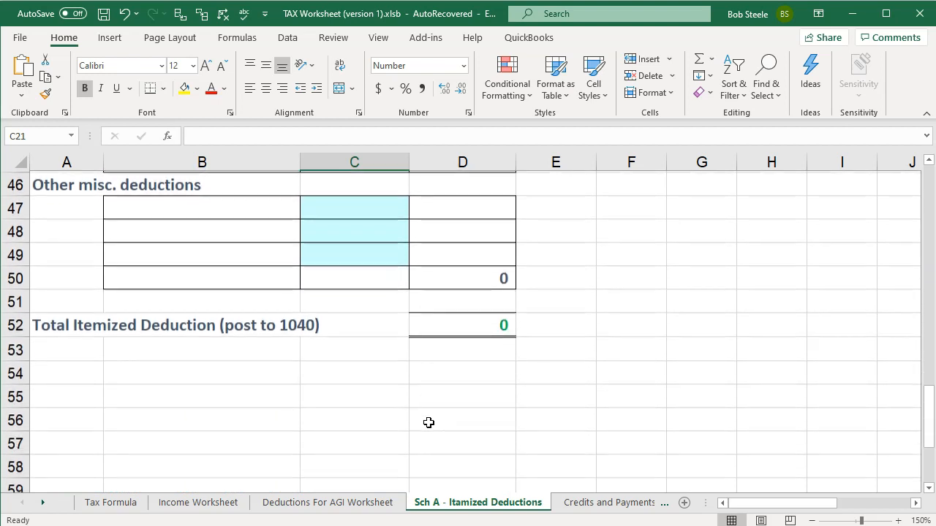
pyautogui.click(111, 500)
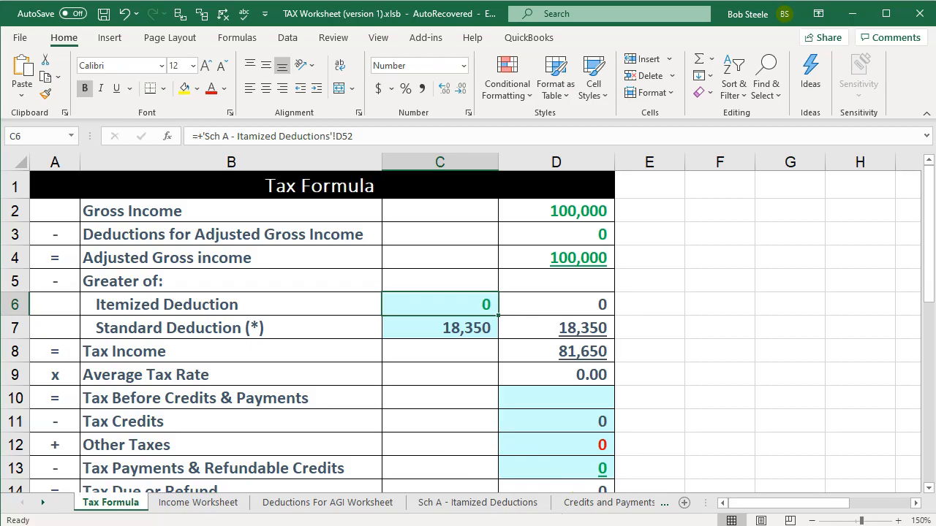
# Switch back to Lacerte and review Form 1040's income, adjusted gross income, deduction and taxable income lines
pyautogui.hotkey('alt', 'Tab')
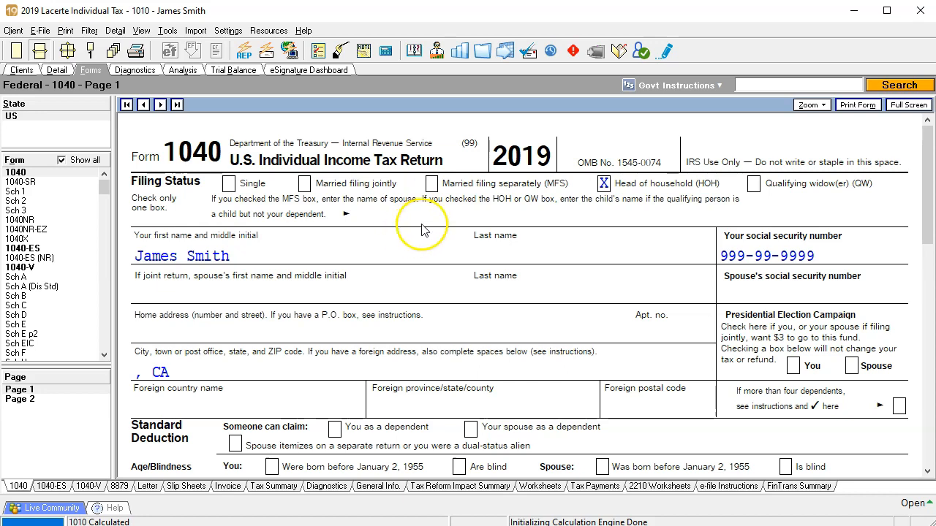
pyautogui.scroll(-10, 423, 229)
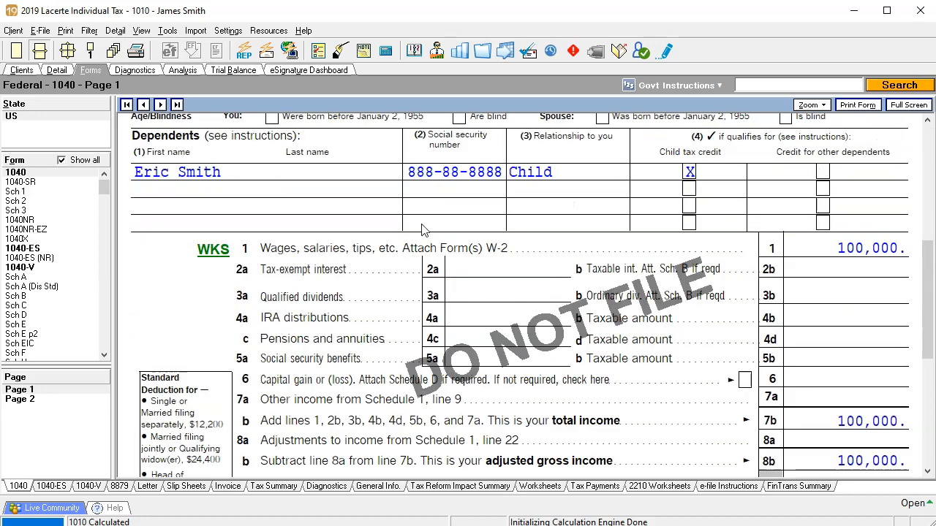
pyautogui.scroll(-3, 423, 229)
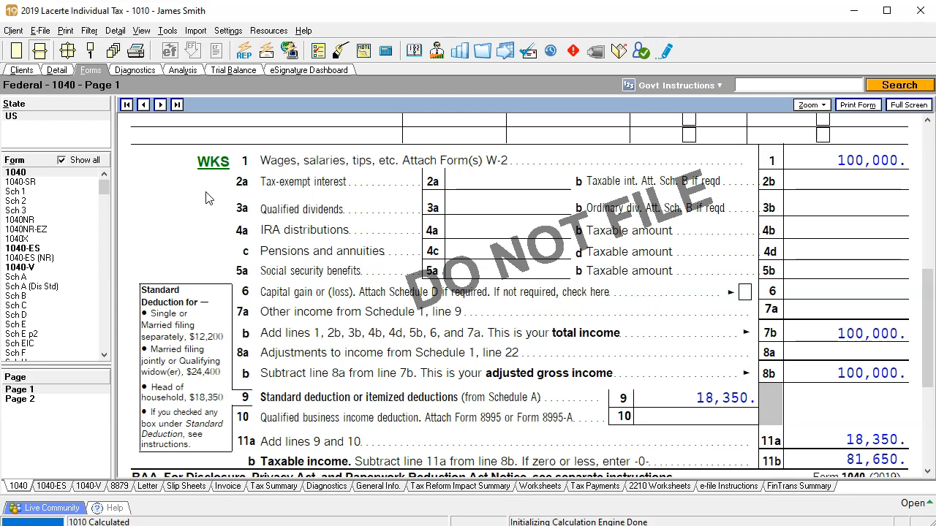
pyautogui.scroll(10, 205, 198)
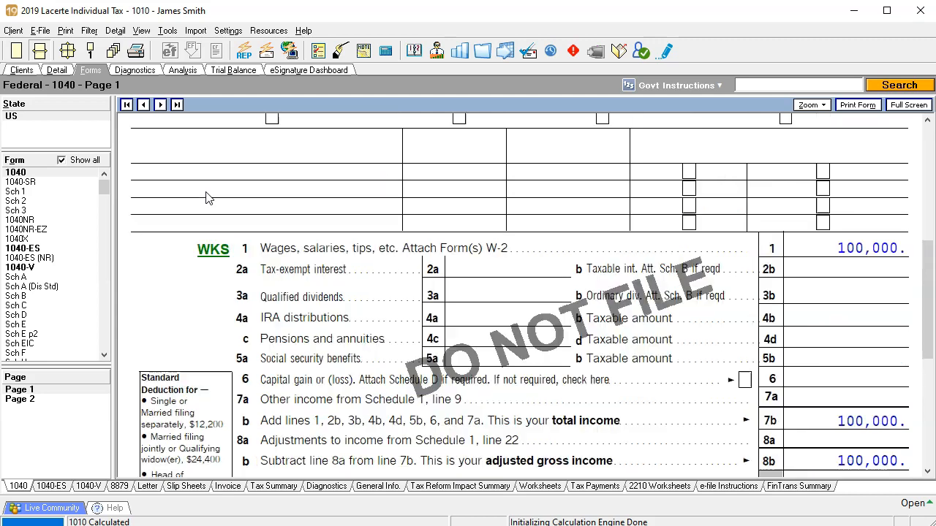
pyautogui.scroll(3, 207, 194)
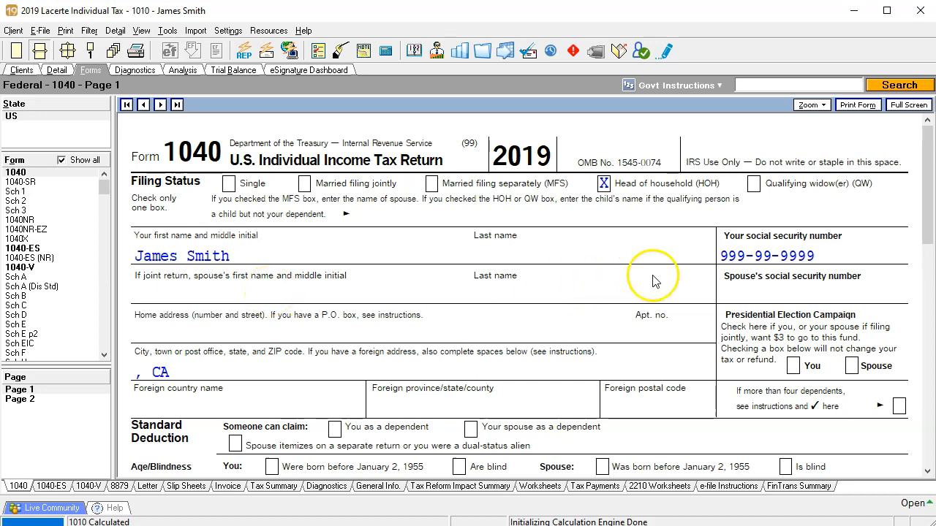
# Examine the Dependents section of Form 1040, including the relationship and child tax credit columns
pyautogui.scroll(-3, 733, 251)
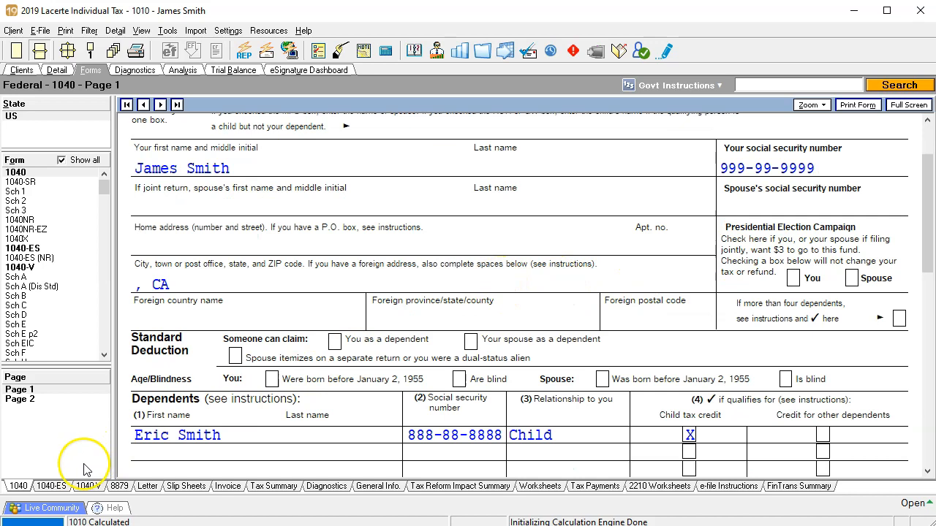
pyautogui.scroll(-3, 86, 470)
pyautogui.scroll(-3, 146, 454)
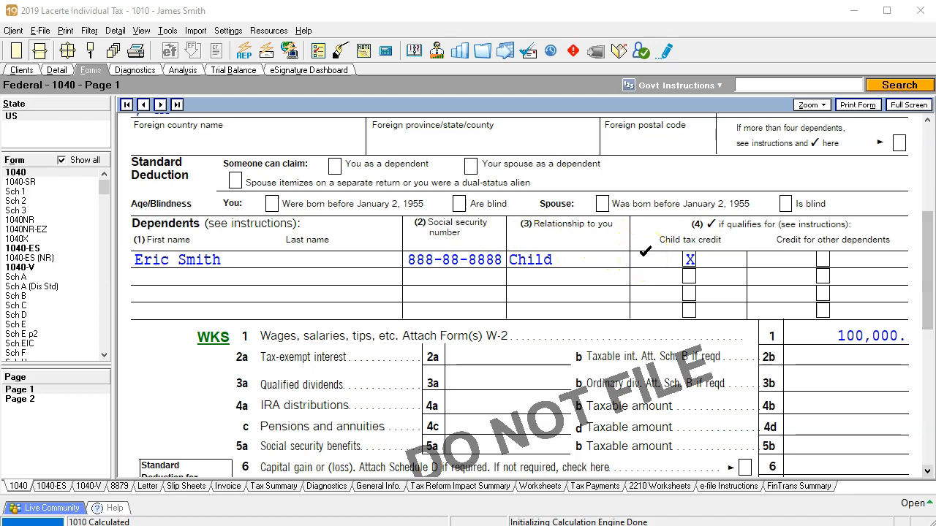
# Review Form 1040's lines from wages to taxable income and select the Gross Income row in Excel's Tax Formula for comparison
pyautogui.scroll(-3, 645, 250)
pyautogui.scroll(-3, 439, 278)
pyautogui.click(363, 291)
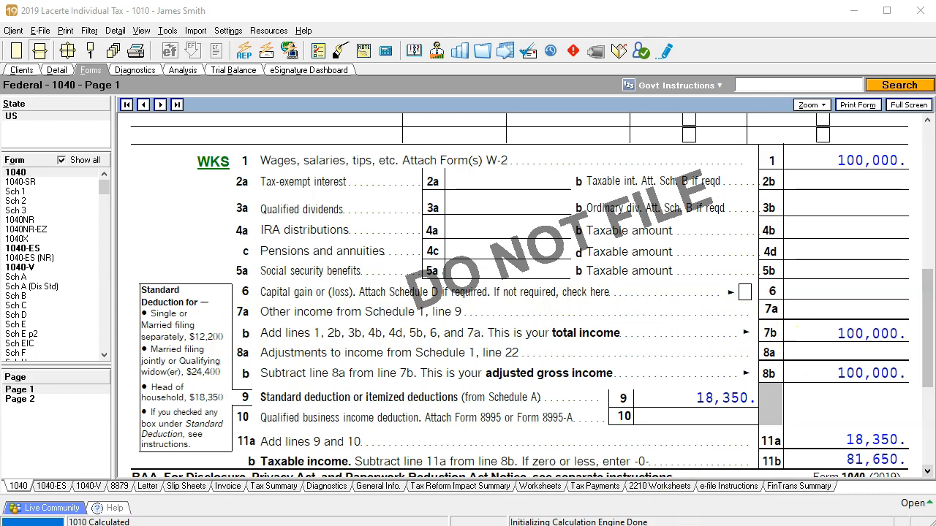
pyautogui.hotkey('alt', 'Tab')
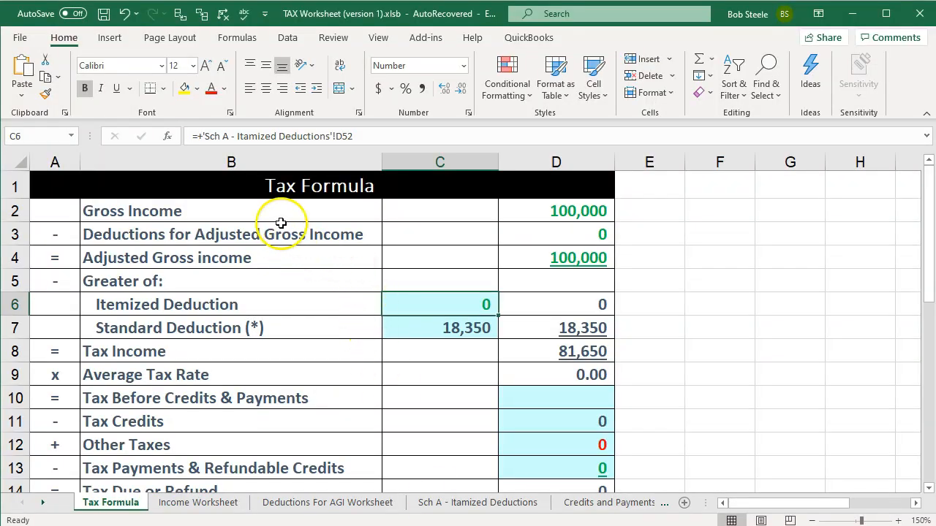
pyautogui.click(247, 219)
pyautogui.moveTo(248, 219); pyautogui.dragTo(579, 220)
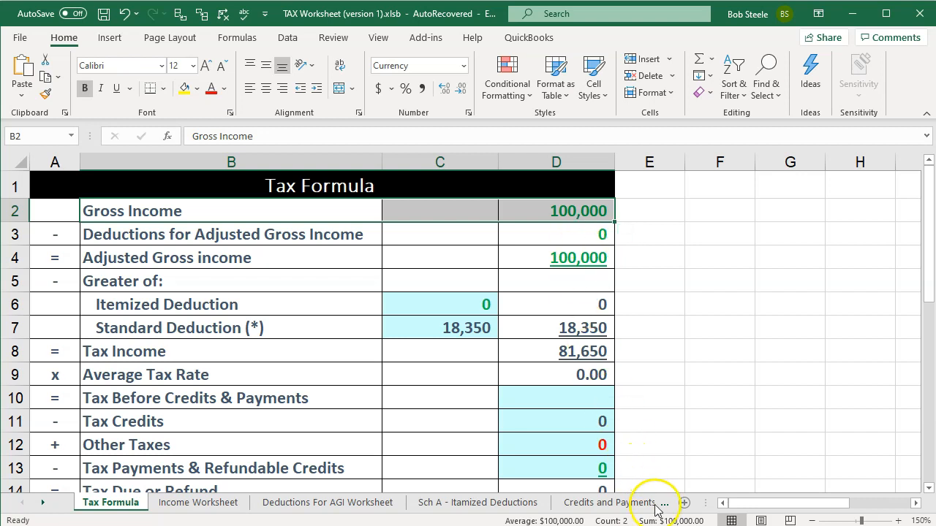
# Switch back to Lacerte and add review check marks to lines 1, 2a, 3a, 4a and 4c of Form 1040
pyautogui.hotkey('alt', 'Tab')
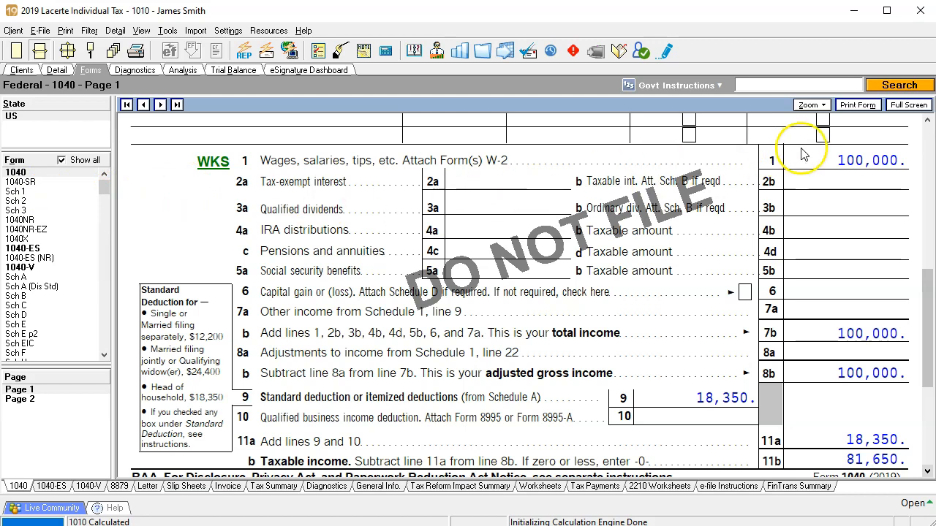
pyautogui.click(828, 157)
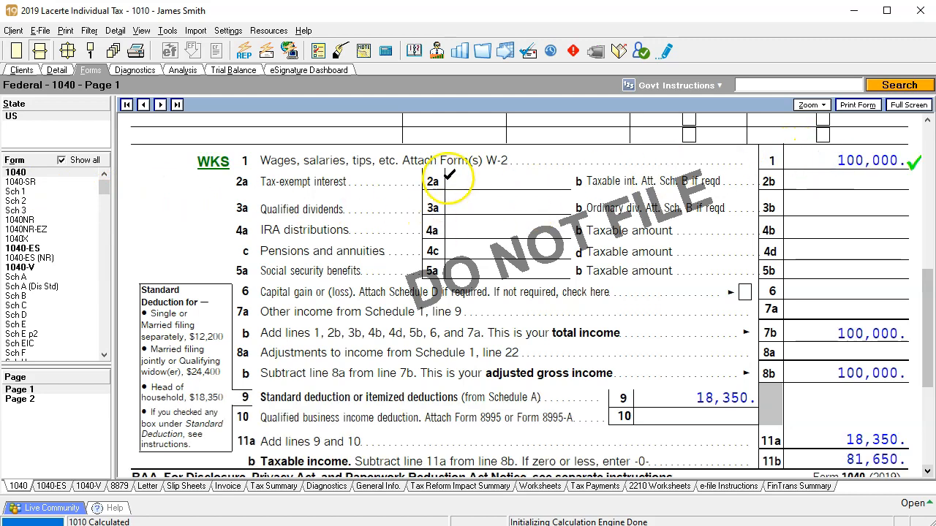
pyautogui.click(468, 181)
pyautogui.click(468, 207)
pyautogui.click(474, 228)
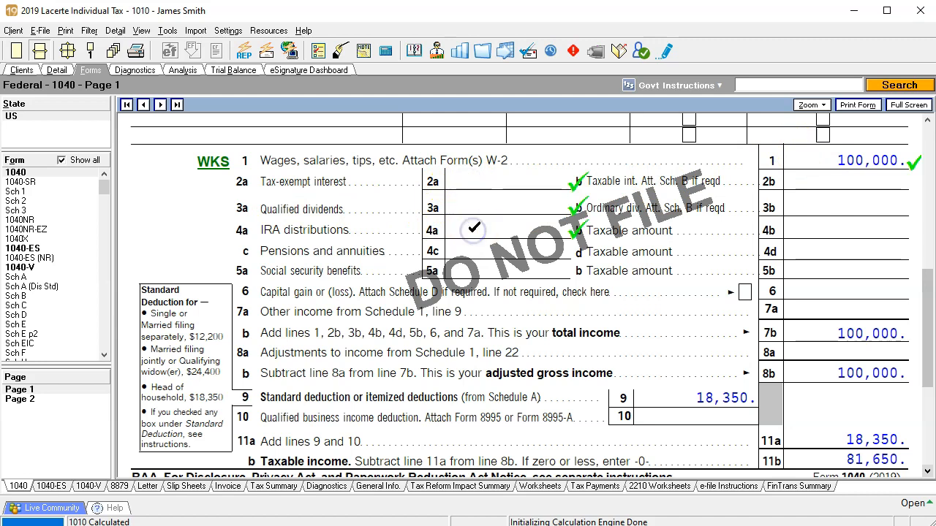
pyautogui.click(476, 250)
pyautogui.click(497, 269)
# Examine Schedule 1's Part I Additional Income through line 9 and trace it to line 7a of Form 1040
pyautogui.hotkey('alt', 'Tab')
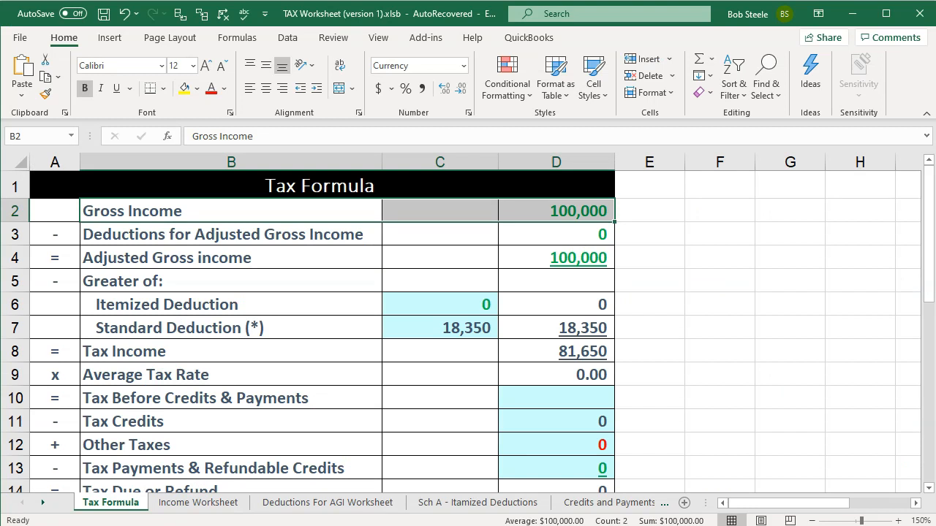
pyautogui.hotkey('alt', 'Tab')
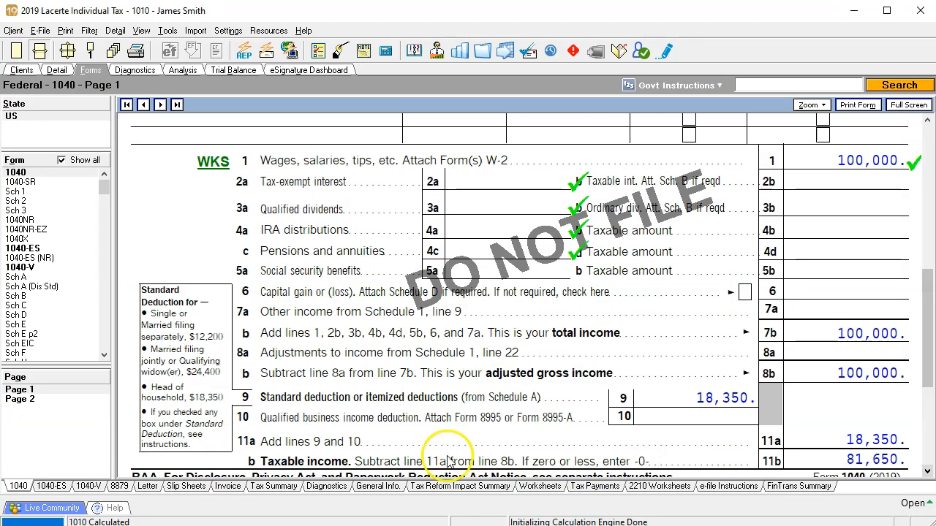
pyautogui.click(22, 193)
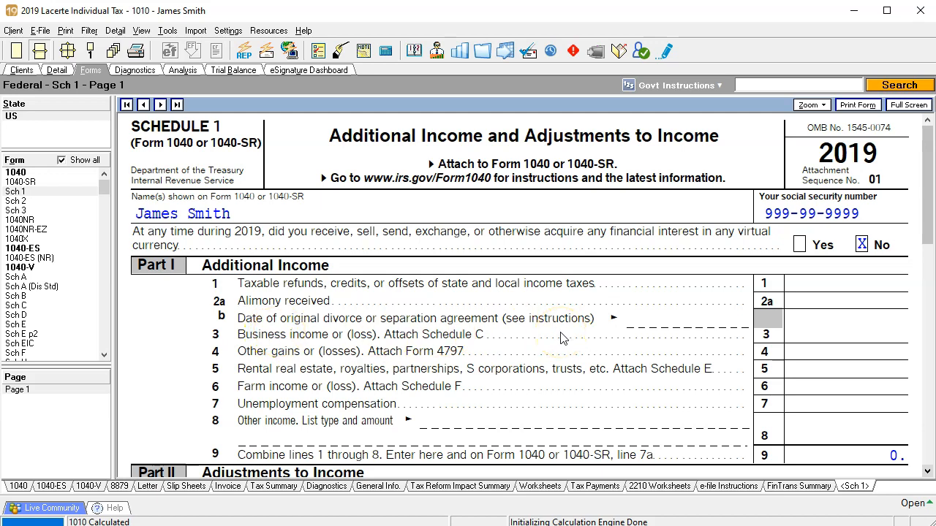
pyautogui.scroll(-3, 562, 338)
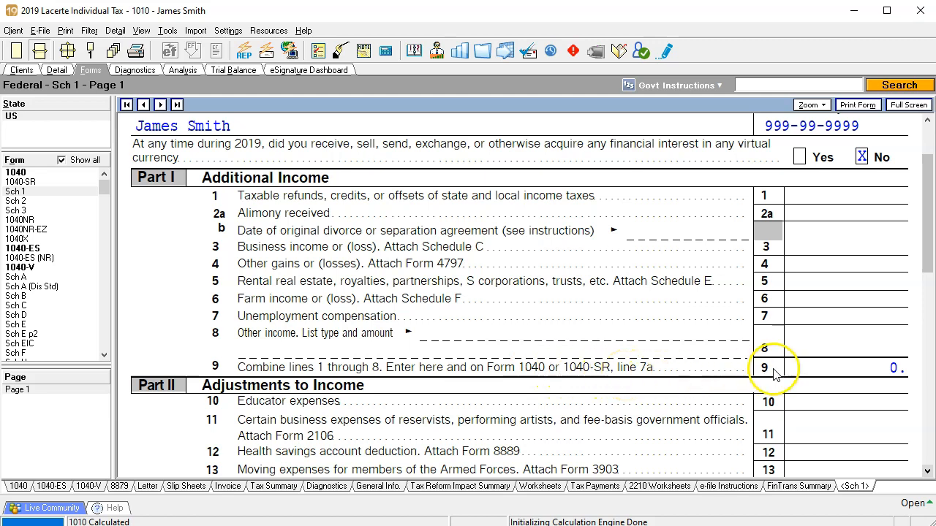
pyautogui.click(15, 173)
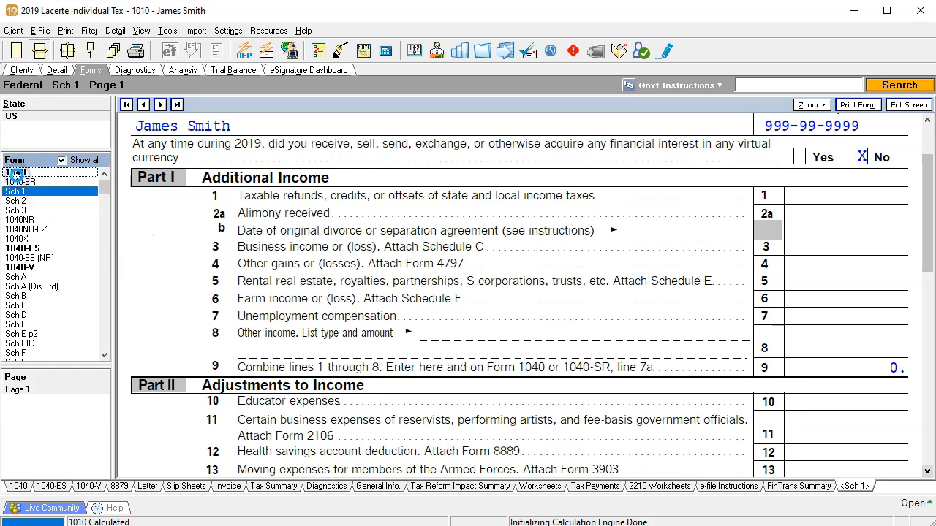
pyautogui.scroll(-10, 395, 315)
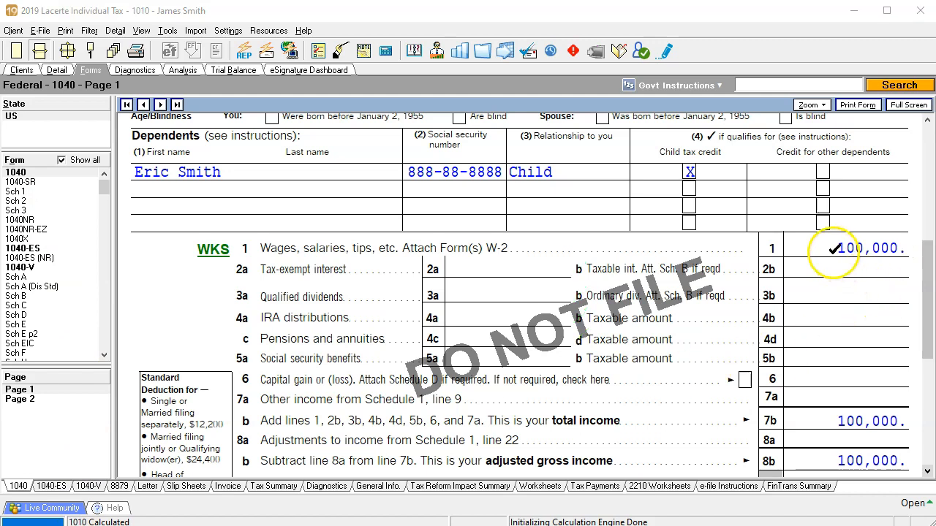
pyautogui.scroll(-3, 833, 310)
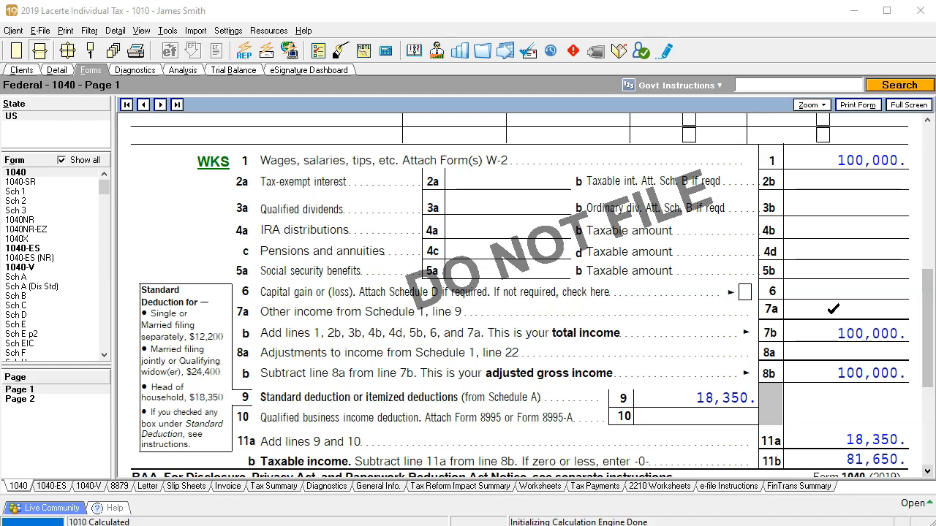
pyautogui.scroll(-3, 833, 311)
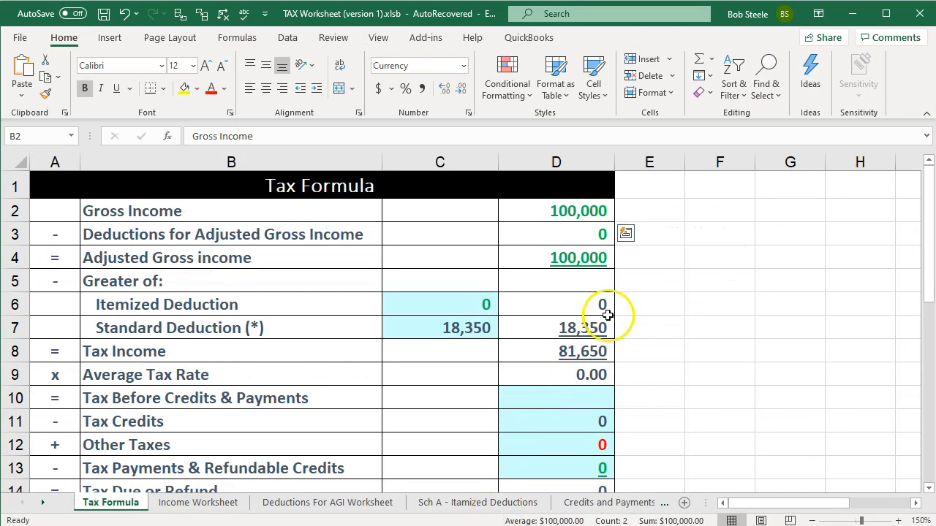
# Inspect the Tax Formula's adjusted gross income deductions in D3 and itemized deduction in C6, and return to Lacerte
pyautogui.click(584, 240)
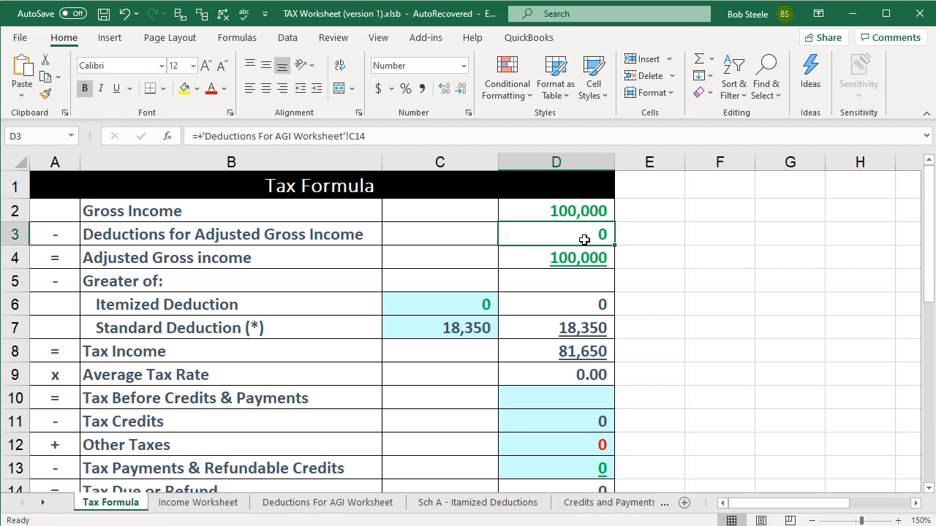
pyautogui.click(441, 310)
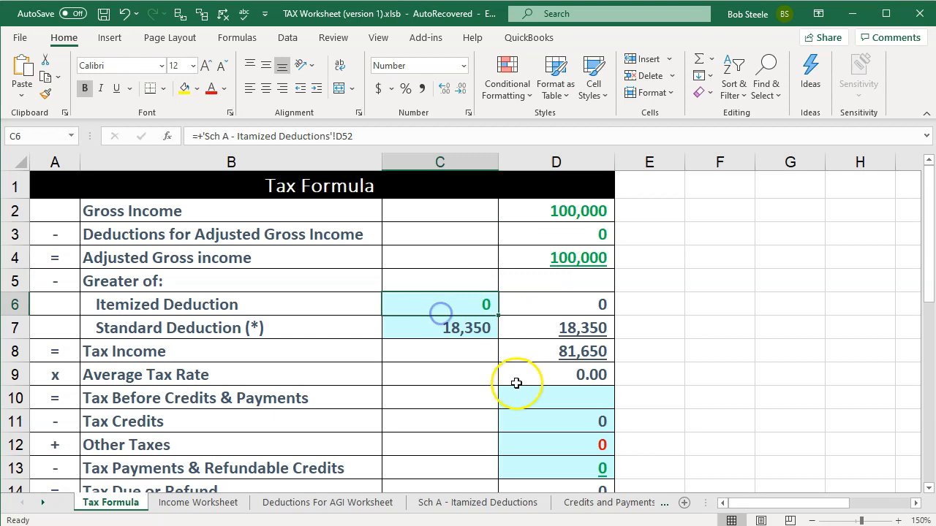
pyautogui.hotkey('alt', 'Tab')
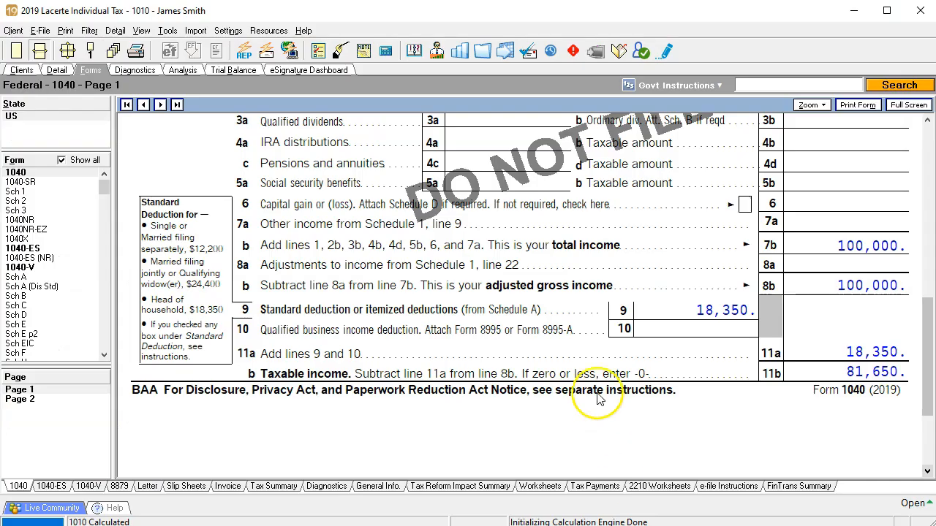
# Add a review check mark to the adjustments to income amount on line 8a of Form 1040
pyautogui.scroll(2, 593, 381)
pyautogui.scroll(-2, 594, 381)
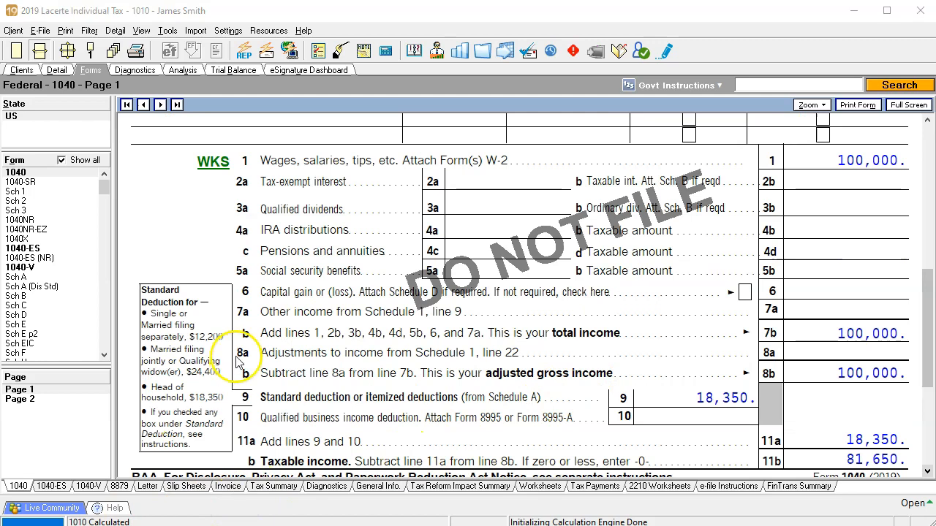
pyautogui.click(825, 352)
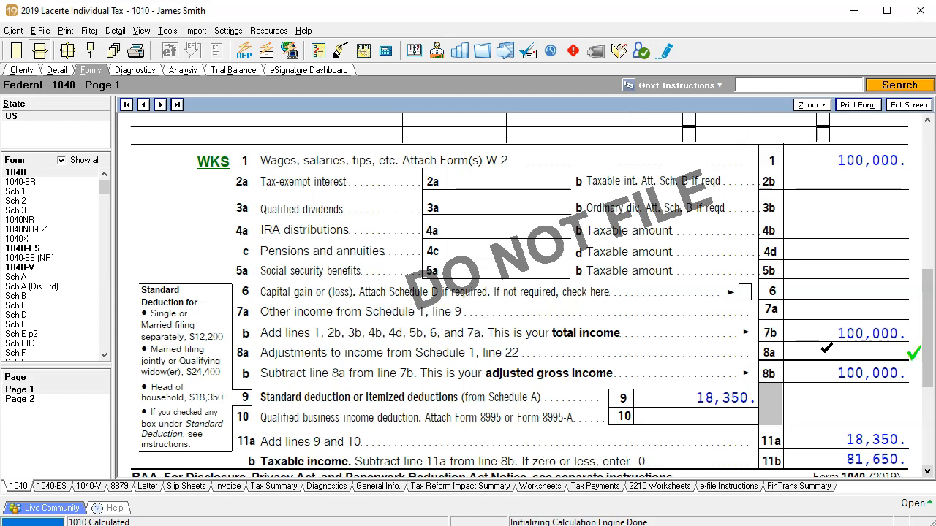
# Review Schedule 1's Part II Adjustments to Income through line 22 and trace the total to line 8a of Form 1040
pyautogui.click(29, 191)
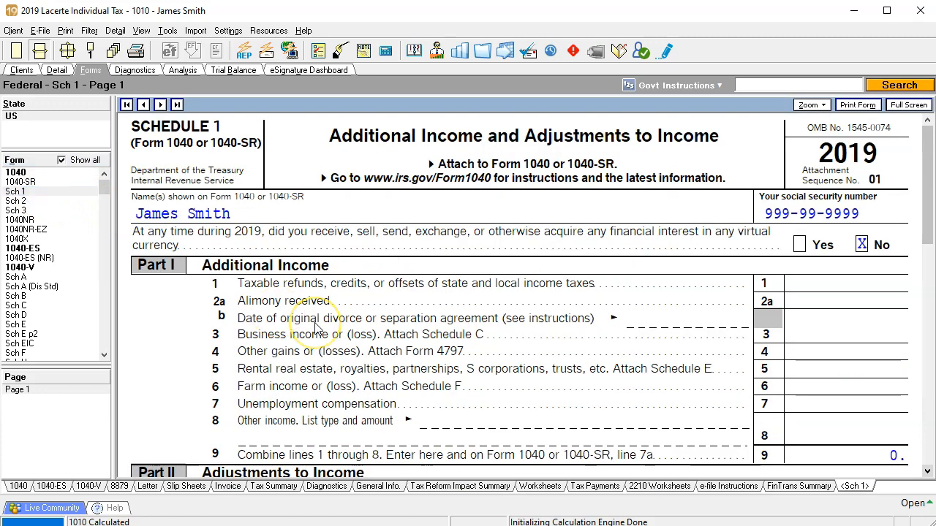
pyautogui.scroll(-5, 316, 329)
pyautogui.scroll(-2, 316, 329)
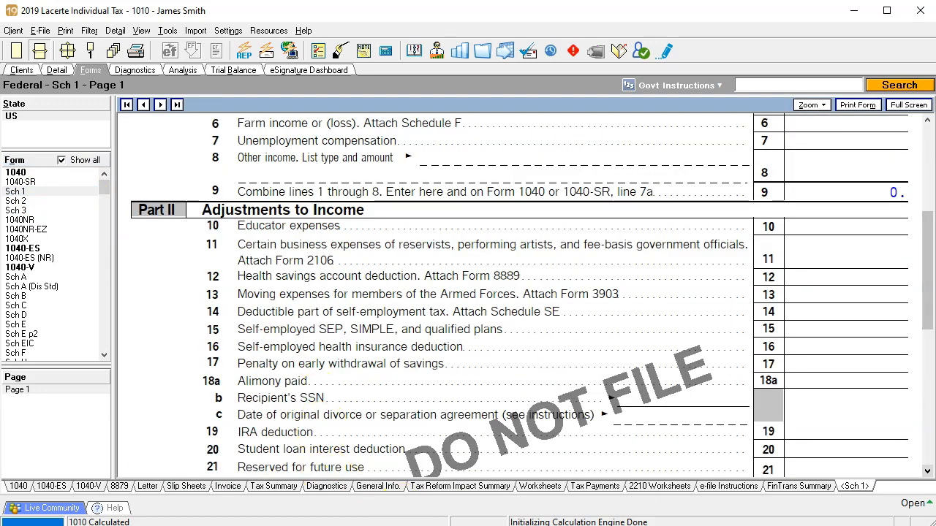
pyautogui.click(397, 525)
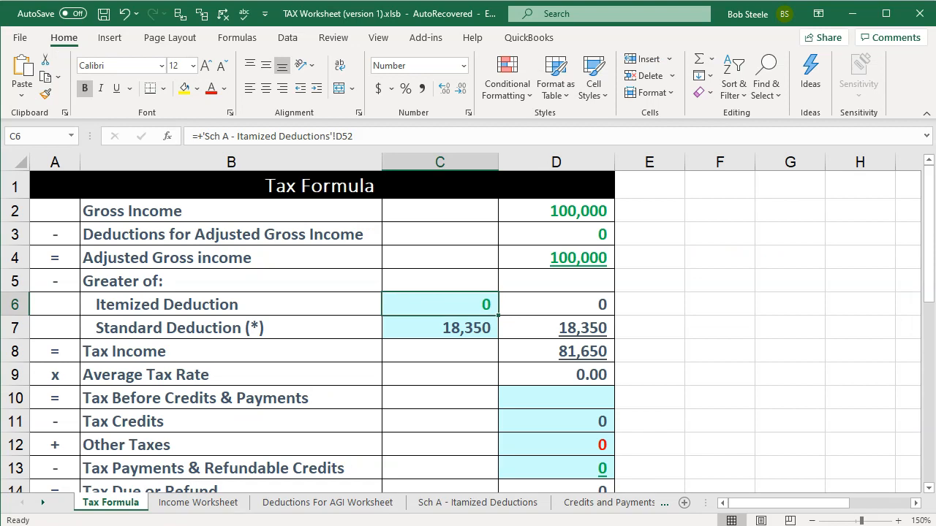
pyautogui.click(358, 525)
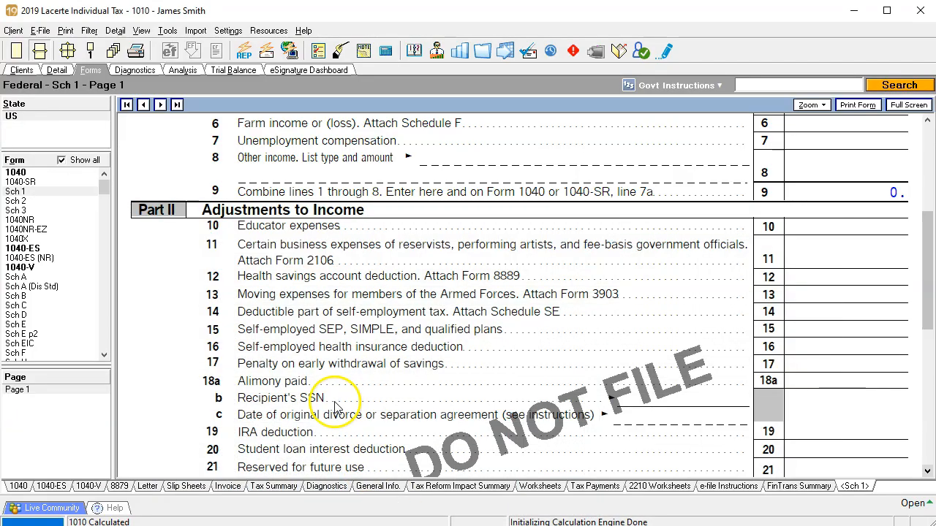
pyautogui.scroll(-3, 167, 350)
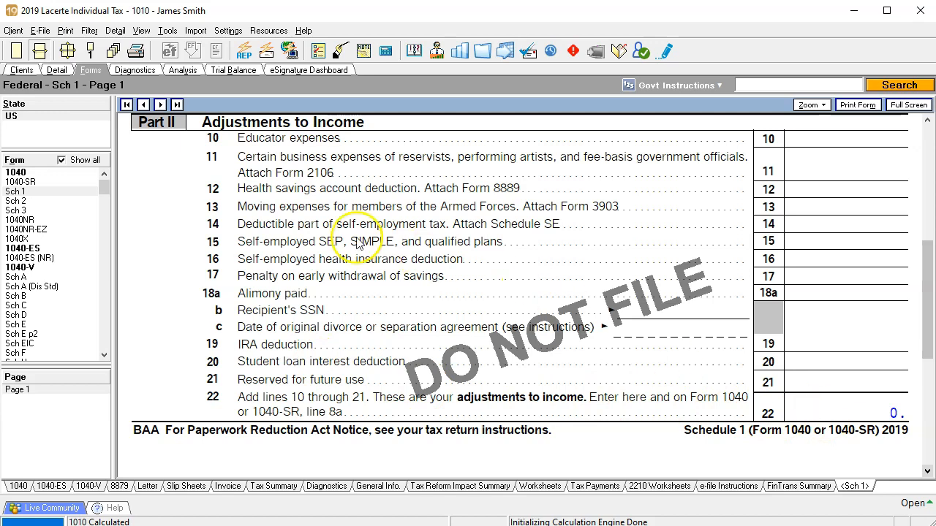
pyautogui.click(33, 173)
pyautogui.scroll(-5, 476, 322)
pyautogui.scroll(-3, 474, 284)
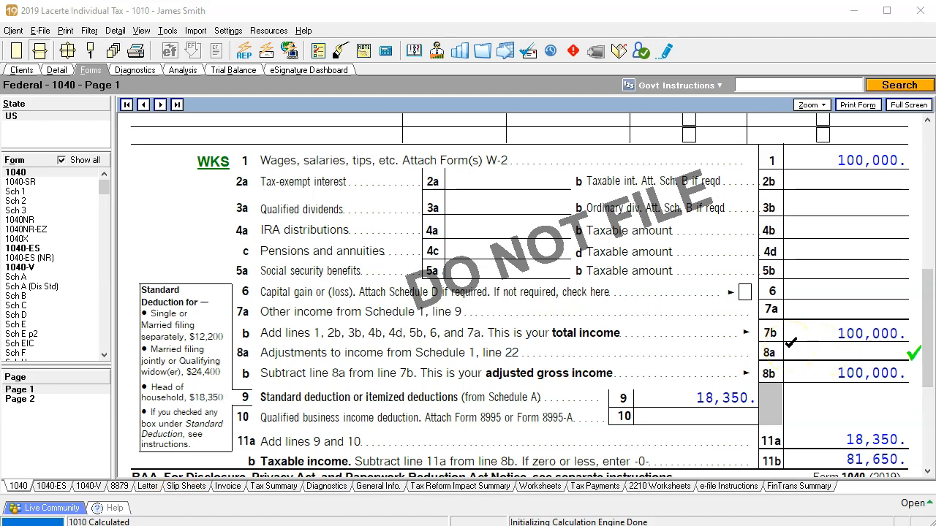
# Jump from Schedule 1's IRA deduction line 19 to its input and enter 1,000 as the taxpayer's traditional IRA contributions
pyautogui.click(35, 190)
pyautogui.scroll(-6, 237, 280)
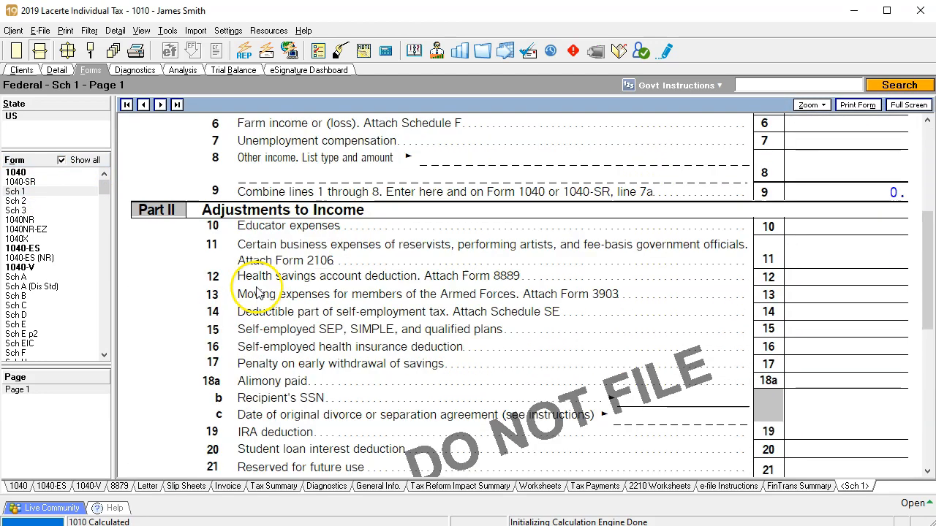
pyautogui.scroll(-3, 267, 301)
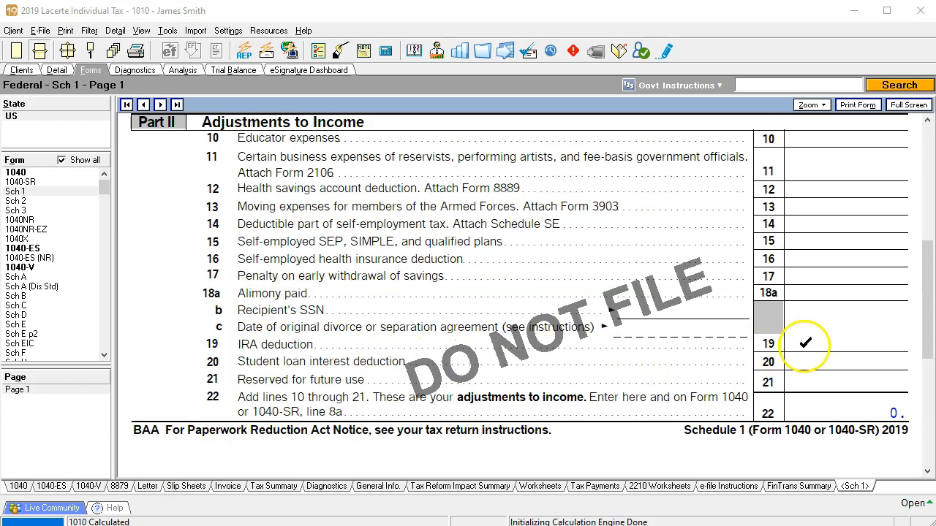
pyautogui.rightClick(834, 348)
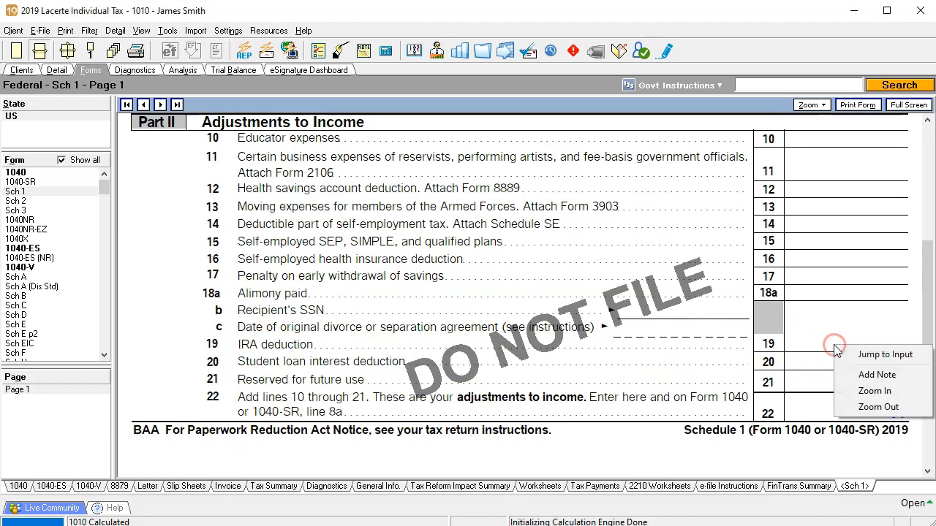
pyautogui.click(849, 353)
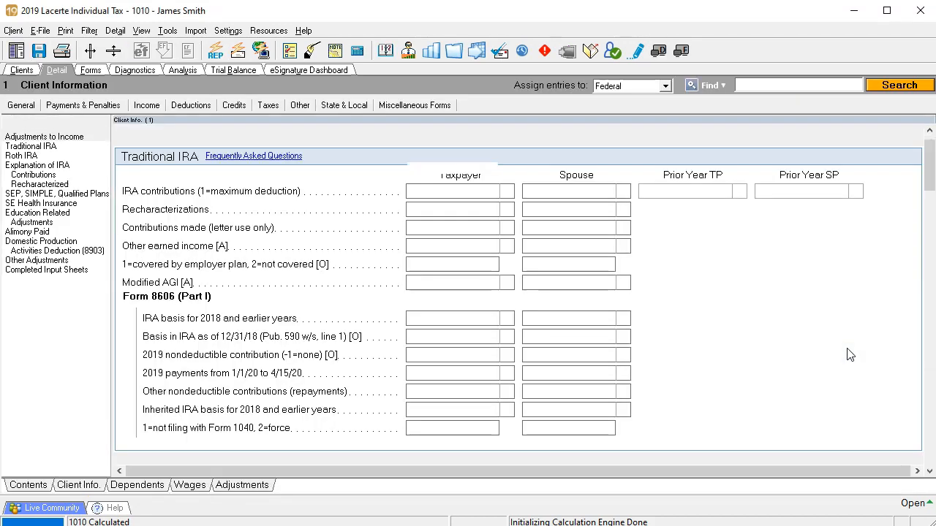
pyautogui.write('1,')
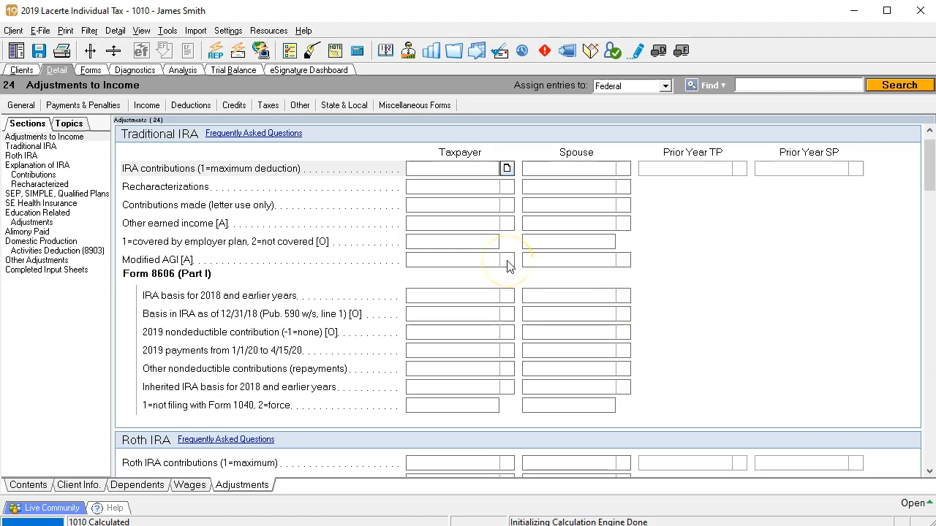
pyautogui.write('000')
pyautogui.press('Return')
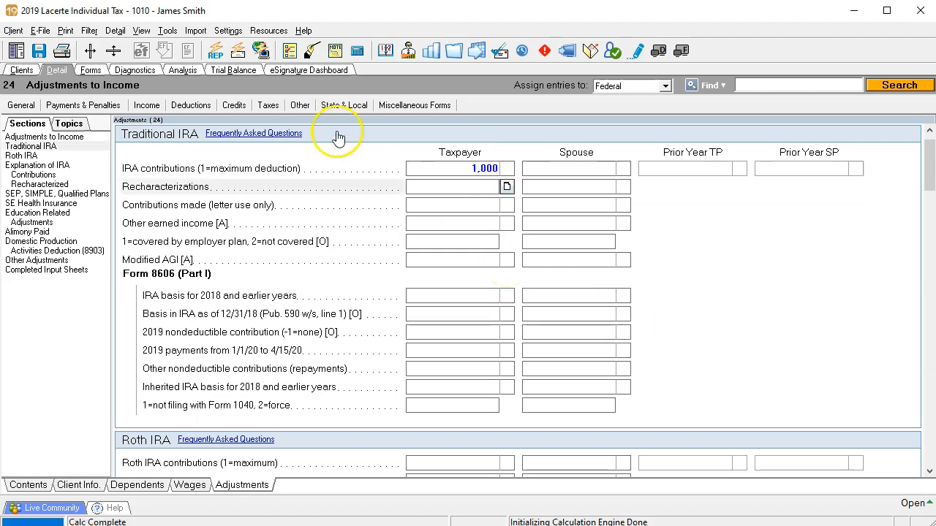
# Trace the IRA deduction from Schedule 1 to Form 1040 and clear the review check mark on line 8a
pyautogui.click(98, 71)
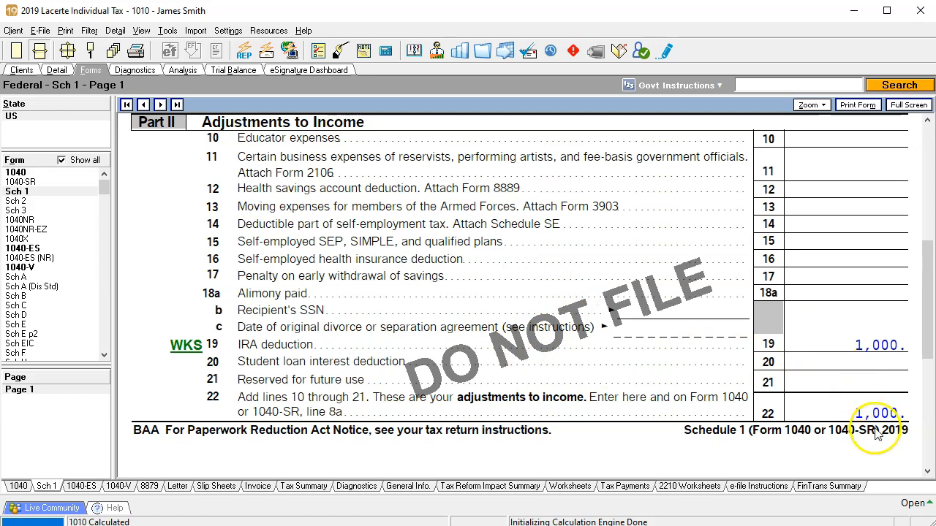
pyautogui.click(16, 172)
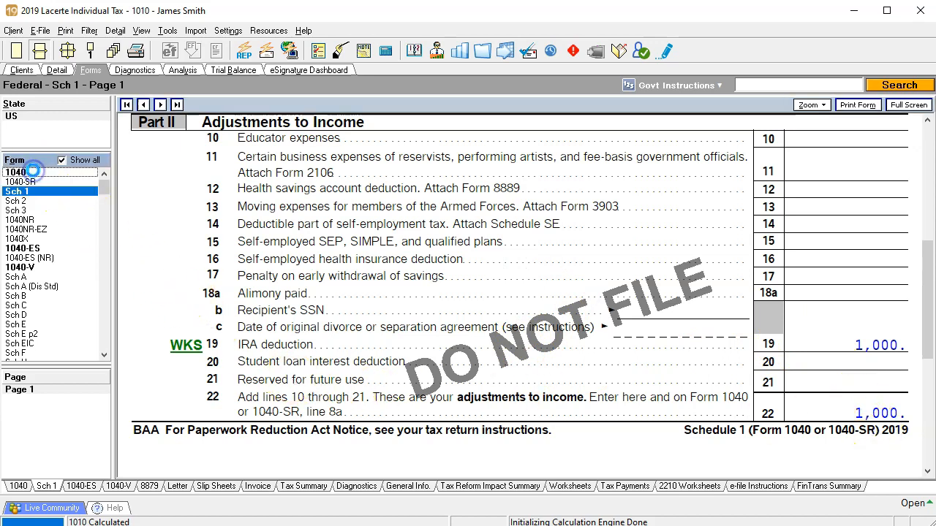
pyautogui.scroll(-6, 564, 324)
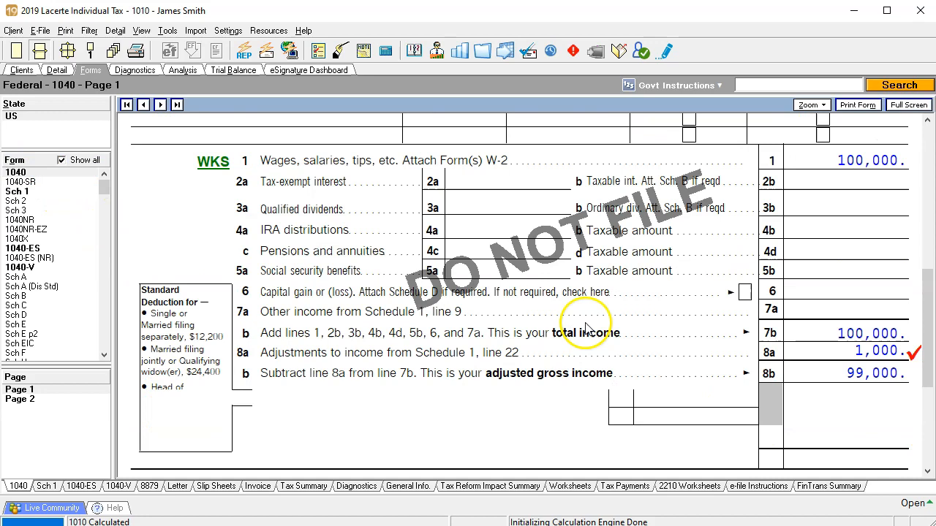
pyautogui.click(848, 340)
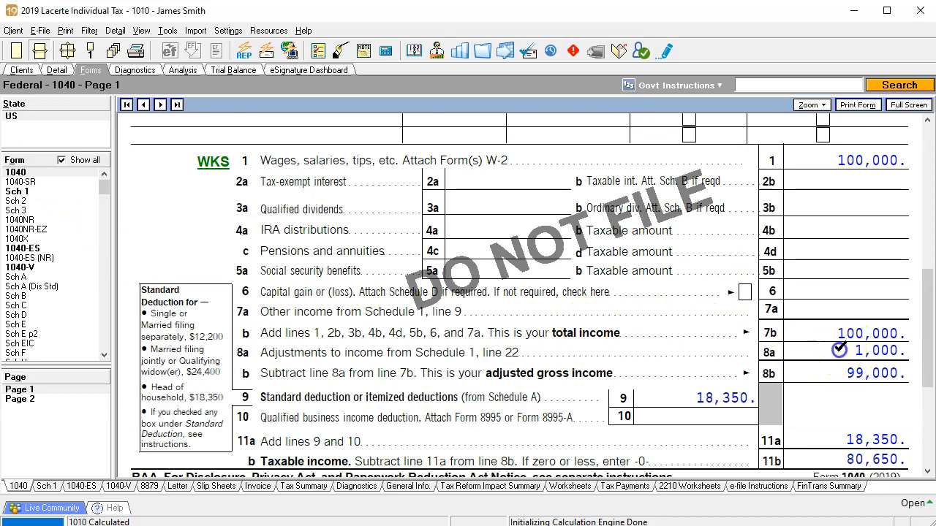
# Add a review check mark to adjusted gross income on line 8b, and switch to Excel to compare it with the Tax Formula sheet
pyautogui.click(849, 372)
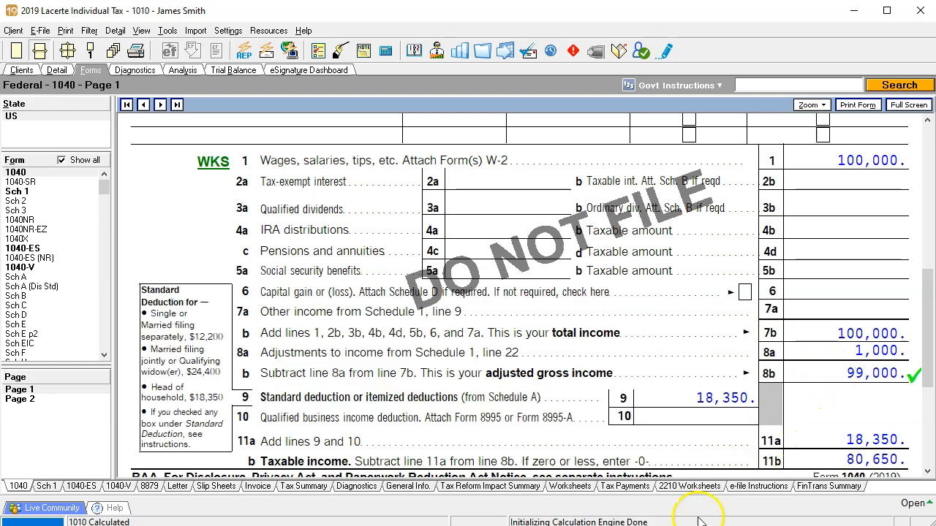
pyautogui.hotkey('alt', 'Tab')
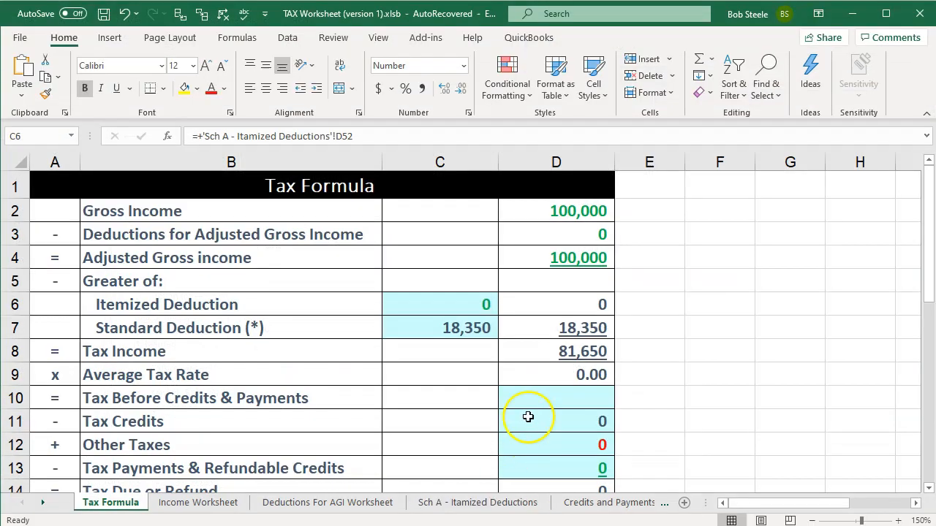
pyautogui.click(556, 328)
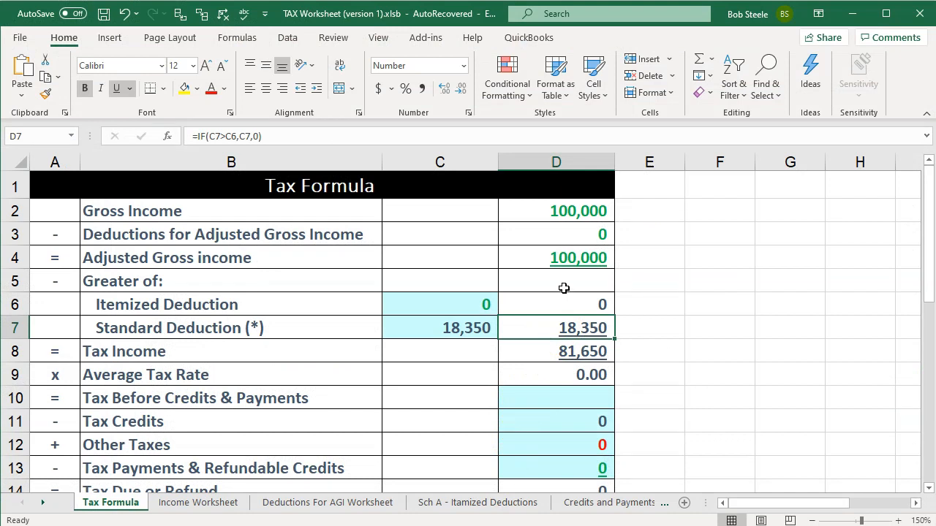
pyautogui.click(564, 259)
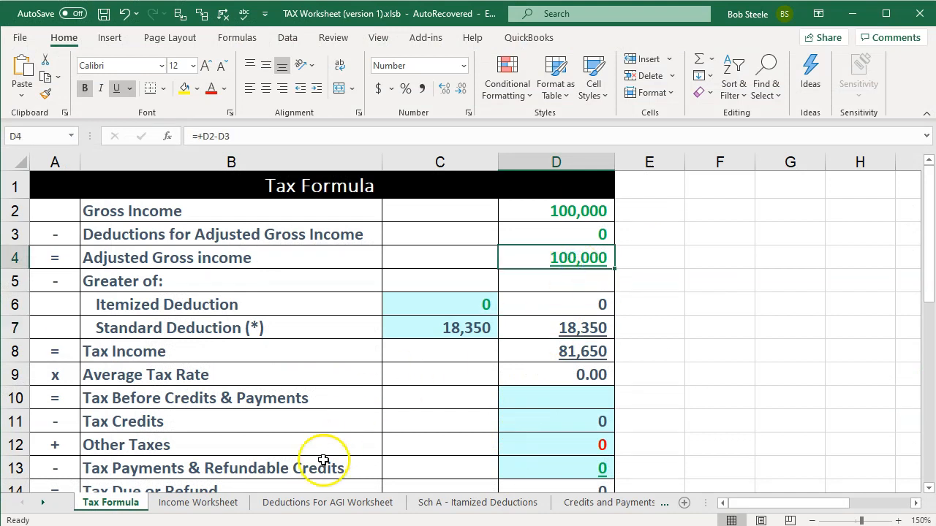
# Enter a 1,000 IRA deduction on the Deductions For AGI Worksheet and return to the Tax Formula sheet
pyautogui.click(323, 507)
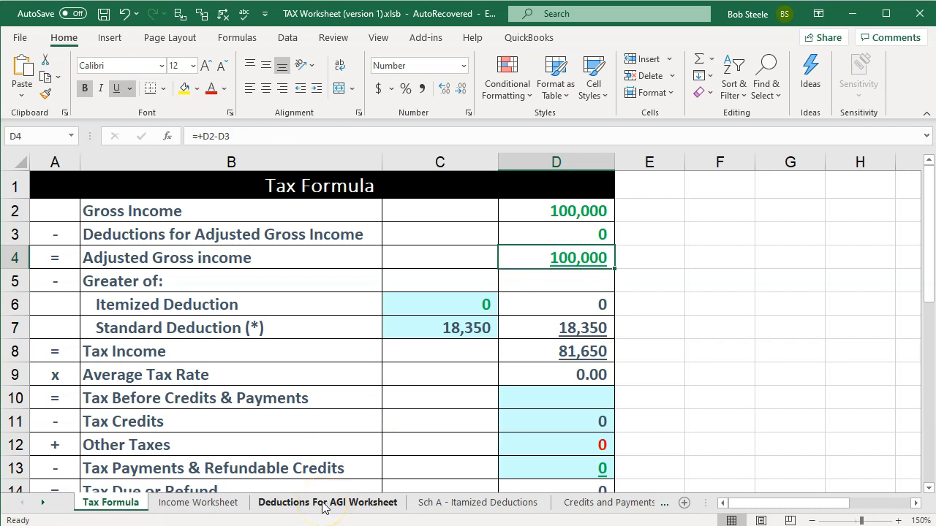
pyautogui.click(324, 505)
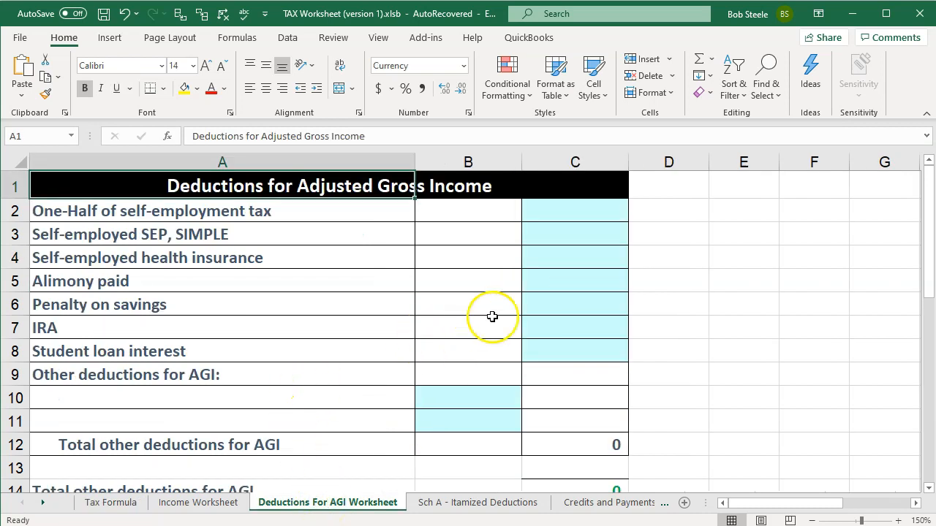
pyautogui.click(572, 324)
pyautogui.write('10,000')
pyautogui.press('Return')
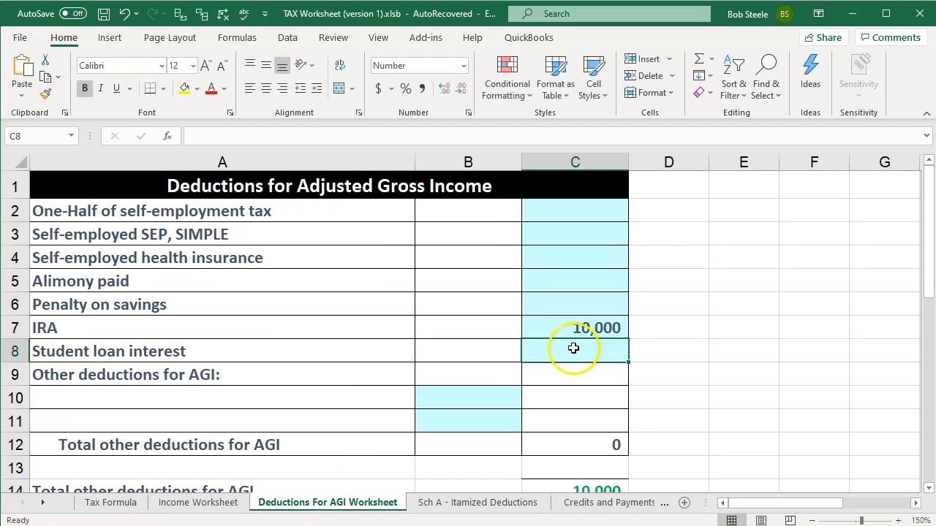
pyautogui.scroll(-1, 563, 355)
pyautogui.click(608, 250)
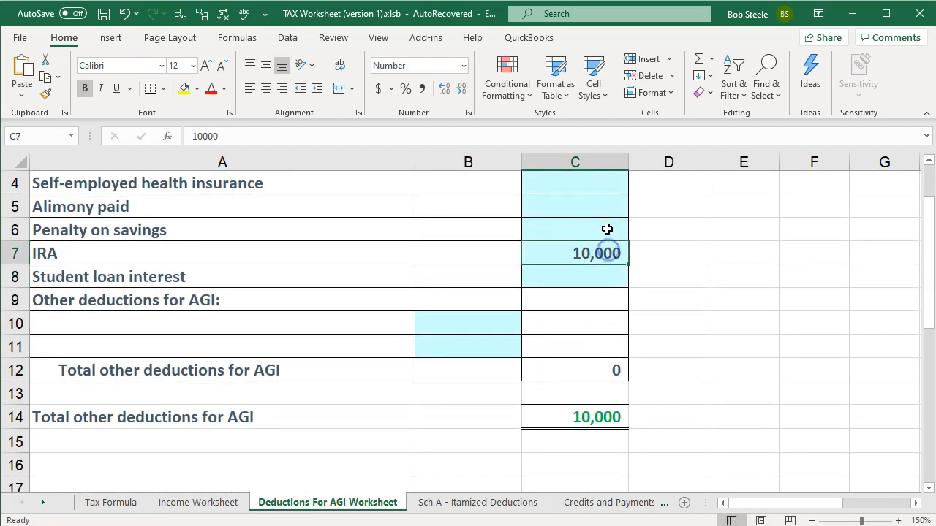
pyautogui.write('10,000')
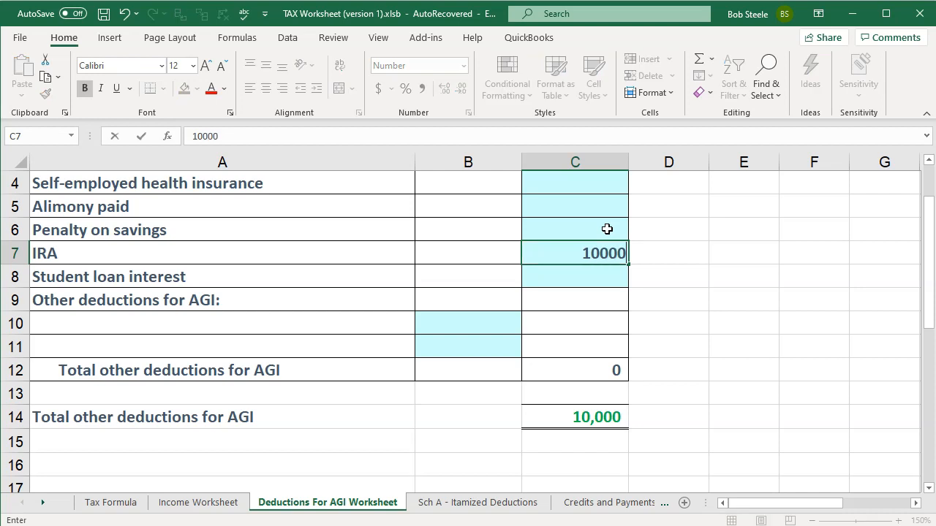
pyautogui.press('Return')
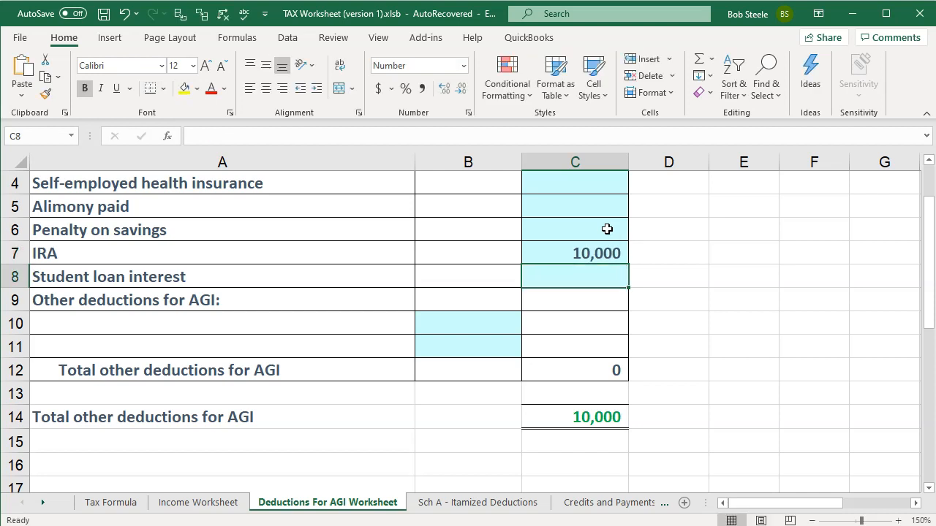
pyautogui.click(125, 504)
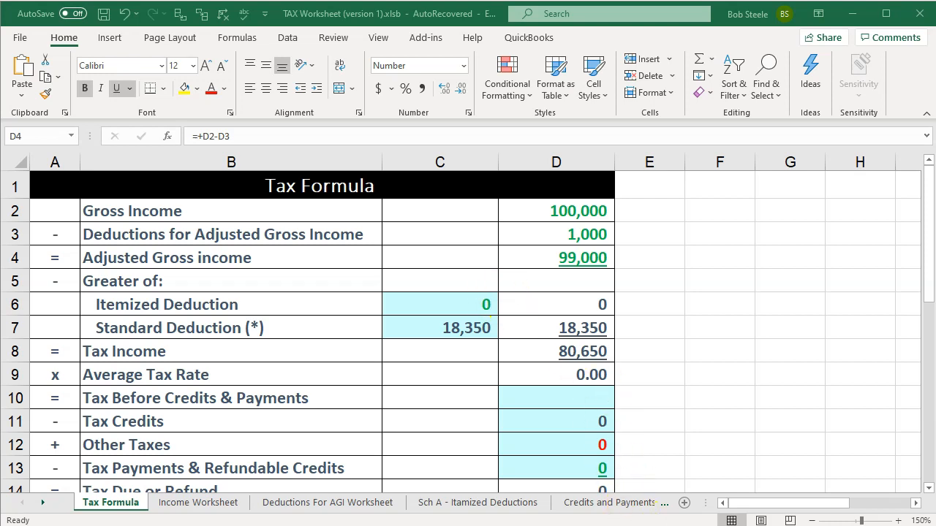
# Compare the standard deduction on line 9 of Form 1040 in Lacerte with the Standard Deduction on Excel's Tax Formula sheet
pyautogui.hotkey('alt', 'Tab')
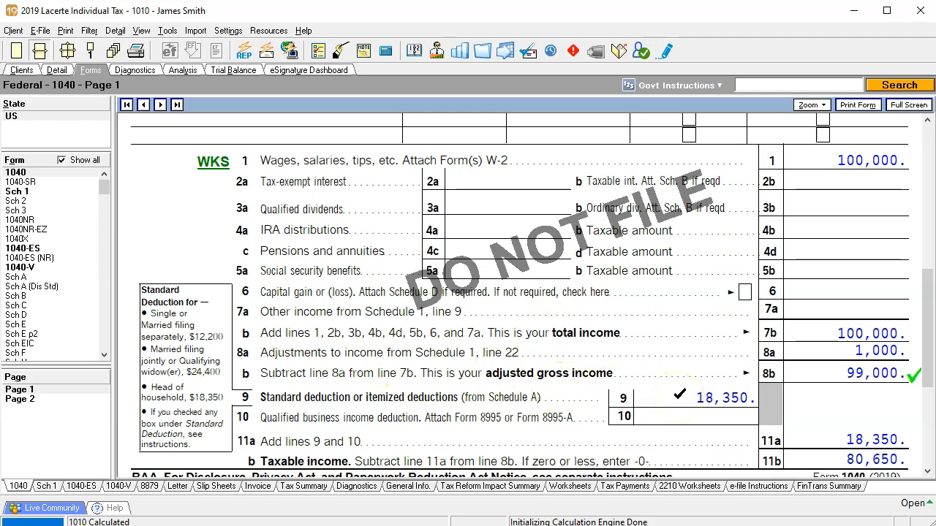
pyautogui.click(680, 412)
pyautogui.click(606, 525)
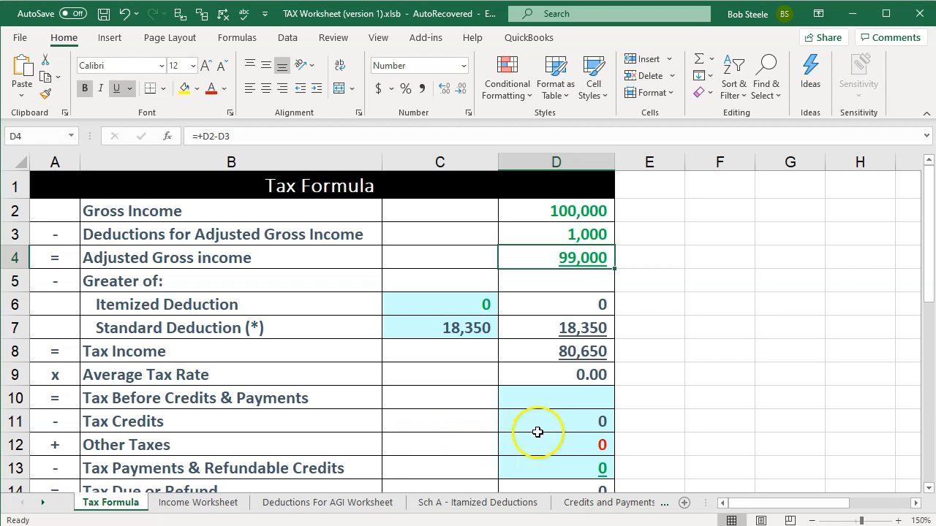
pyautogui.click(630, 525)
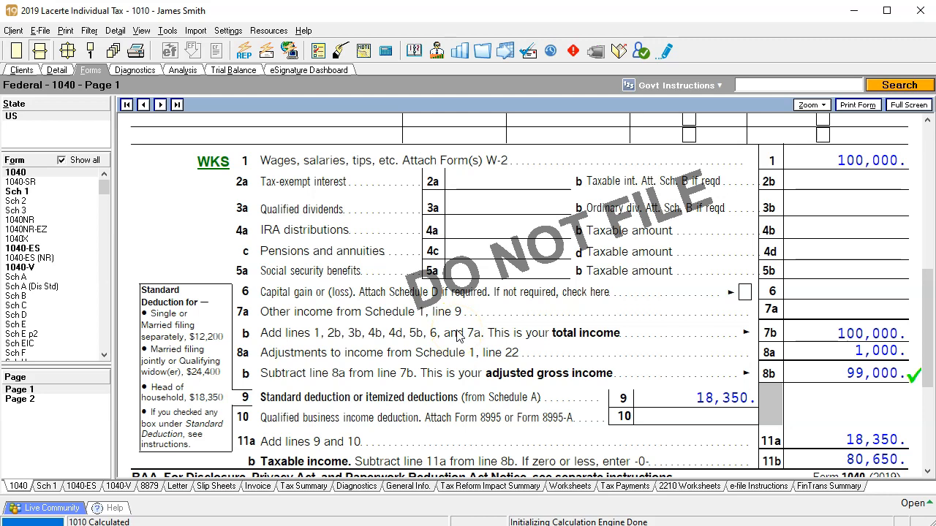
# Add a review check mark to taxable income on line 11b of Form 1040 and compare it with Tax Income in the Excel sheet
pyautogui.scroll(-3, 570, 331)
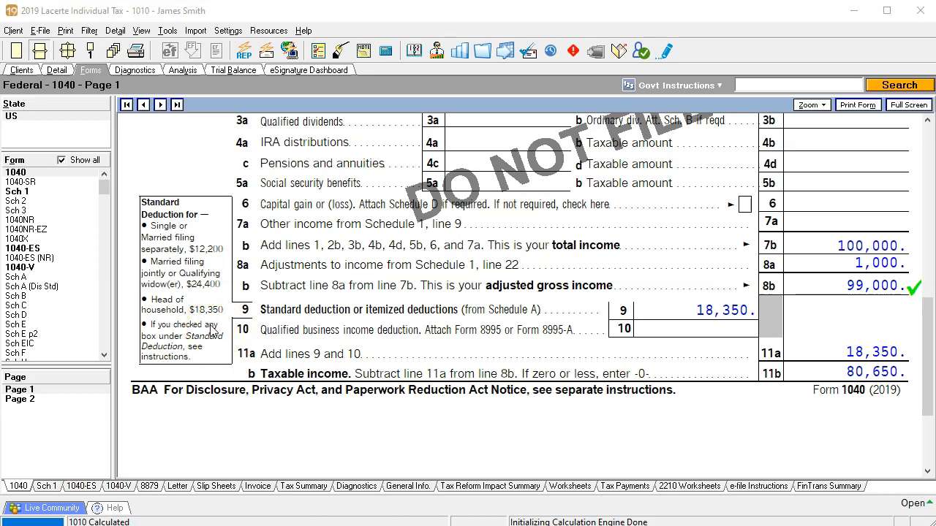
pyautogui.click(790, 291)
pyautogui.click(753, 302)
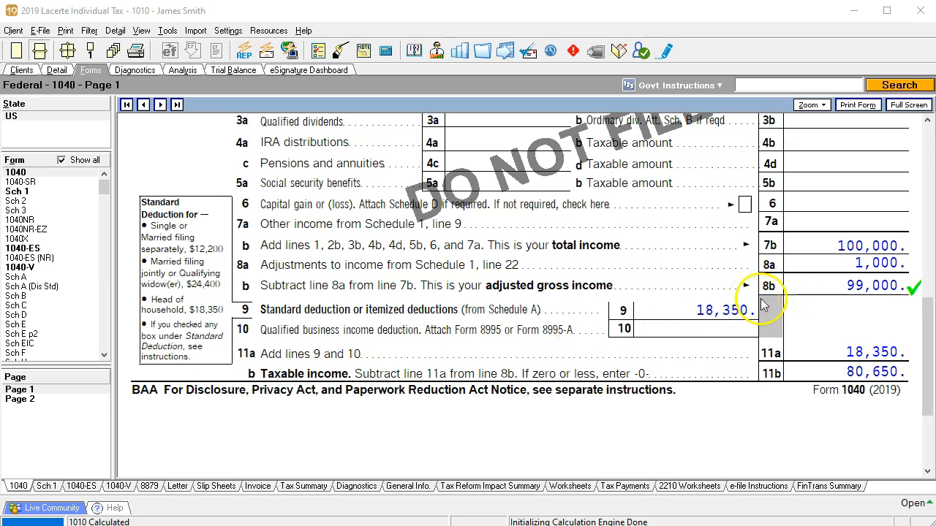
pyautogui.click(836, 373)
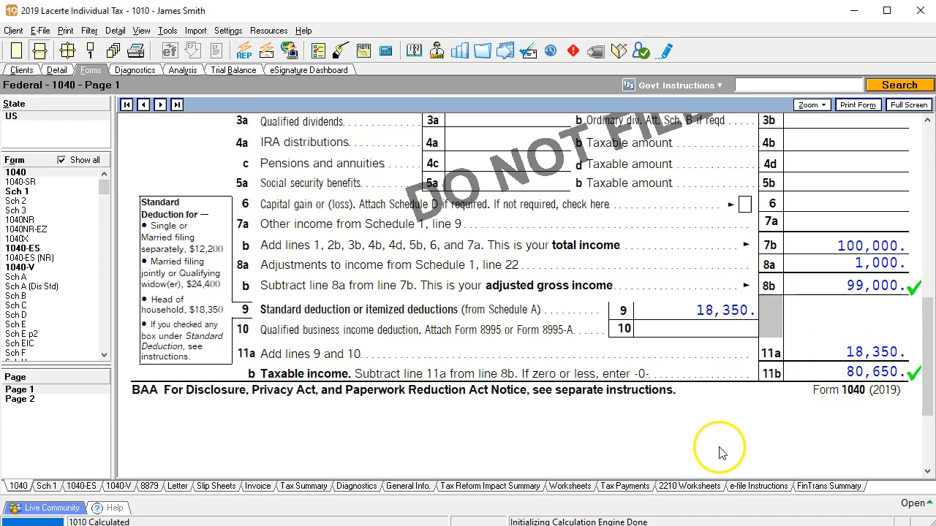
pyautogui.hotkey('alt', 'Tab')
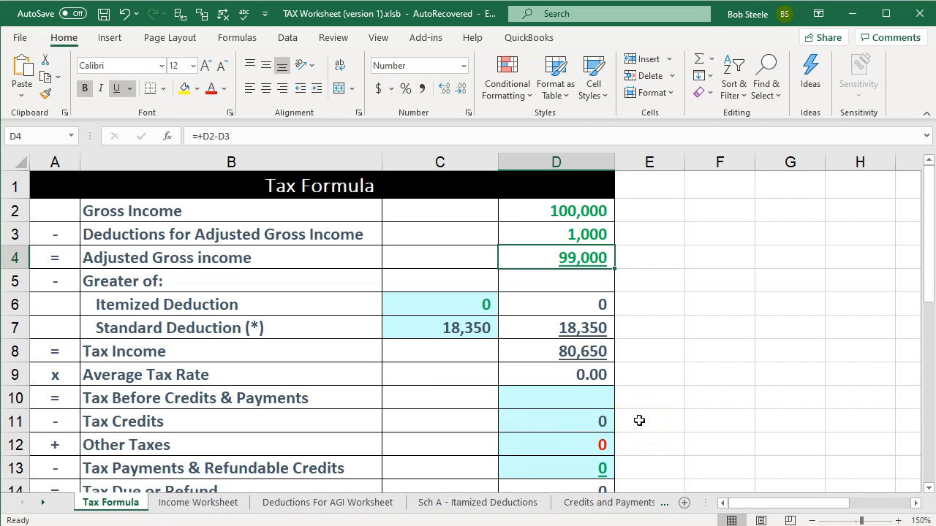
pyautogui.click(571, 351)
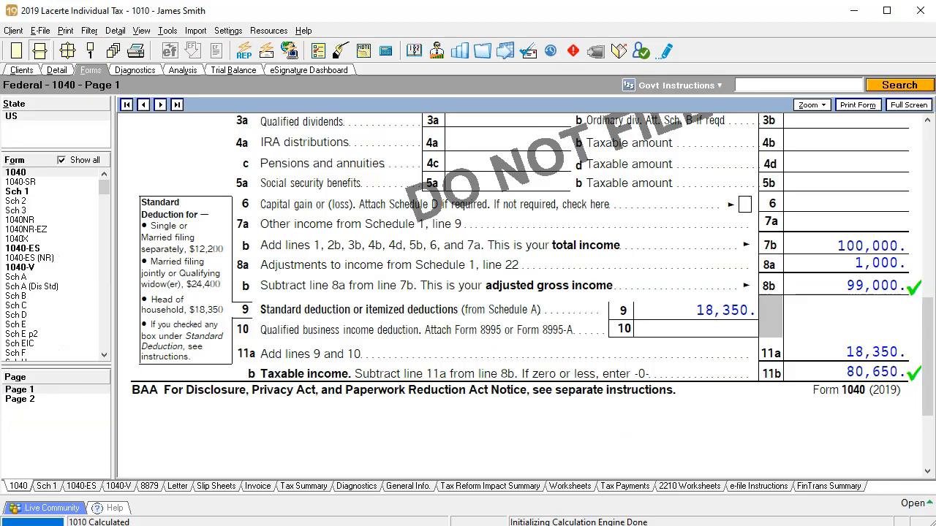
# Go to page 2 of Form 1040 in Lacerte and add a review check mark to the tax on line 12a
pyautogui.click(19, 392)
pyautogui.click(22, 401)
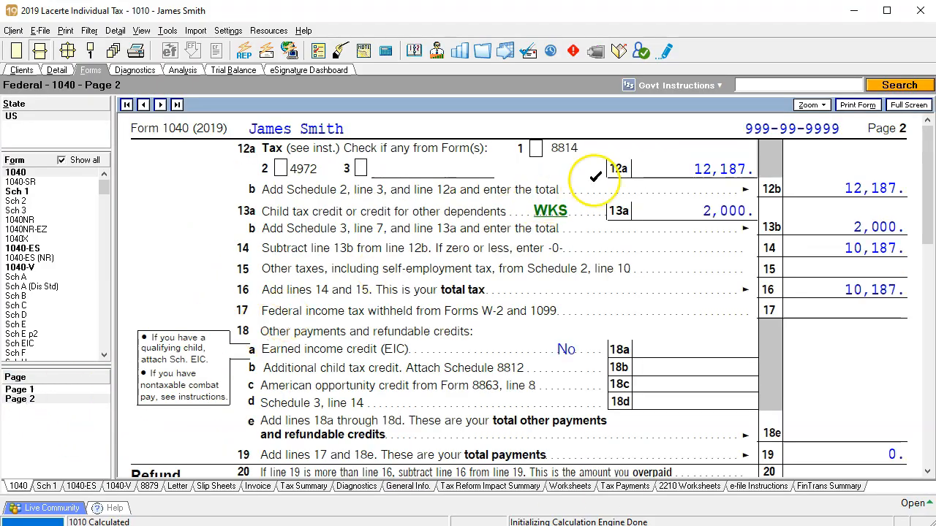
pyautogui.click(676, 168)
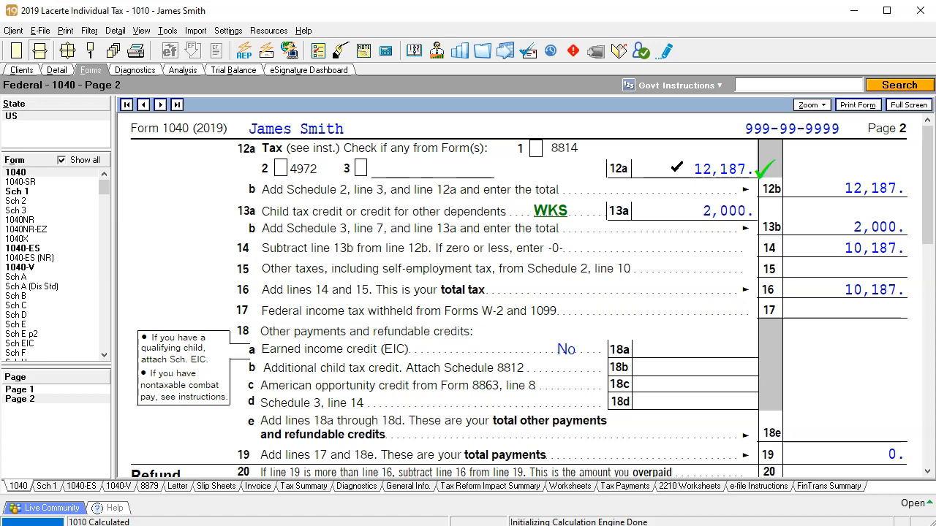
# Enter 12,187 as Tax Before Credits & Payments on Excel's Tax Formula sheet and inspect the Average Tax Rate formula
pyautogui.click(547, 525)
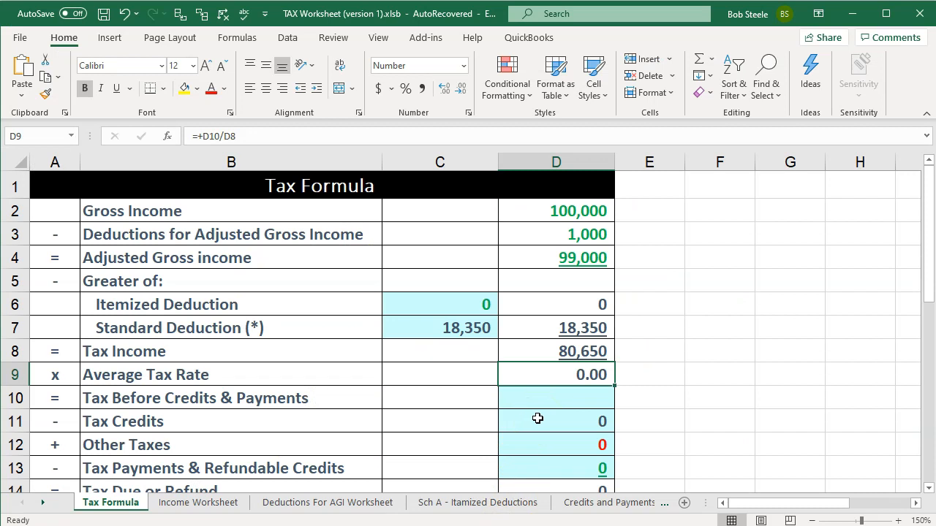
pyautogui.press('Down')
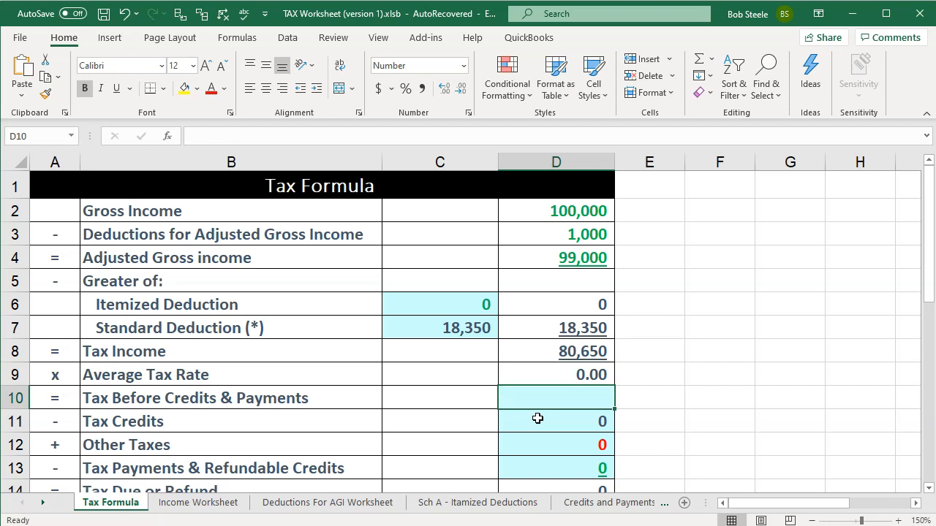
pyautogui.hotkey('alt', 'Tab')
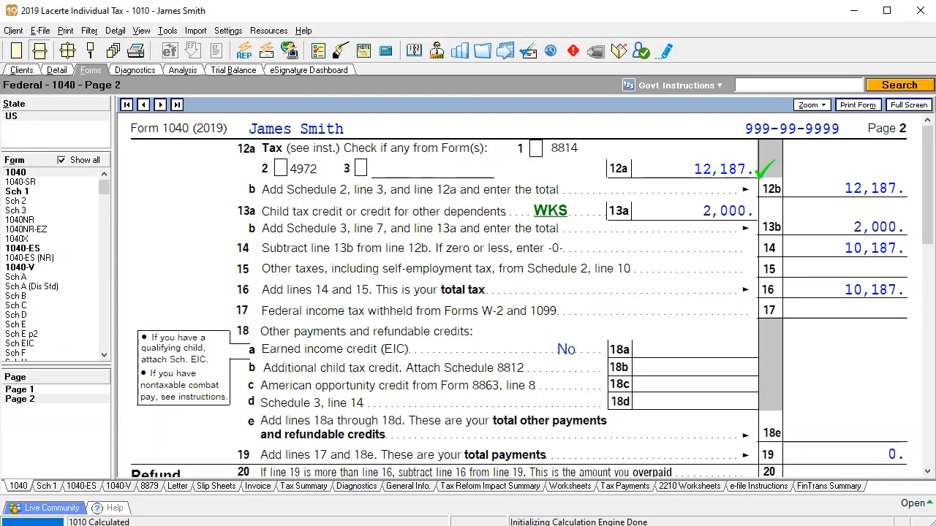
pyautogui.hotkey('alt', 'Tab')
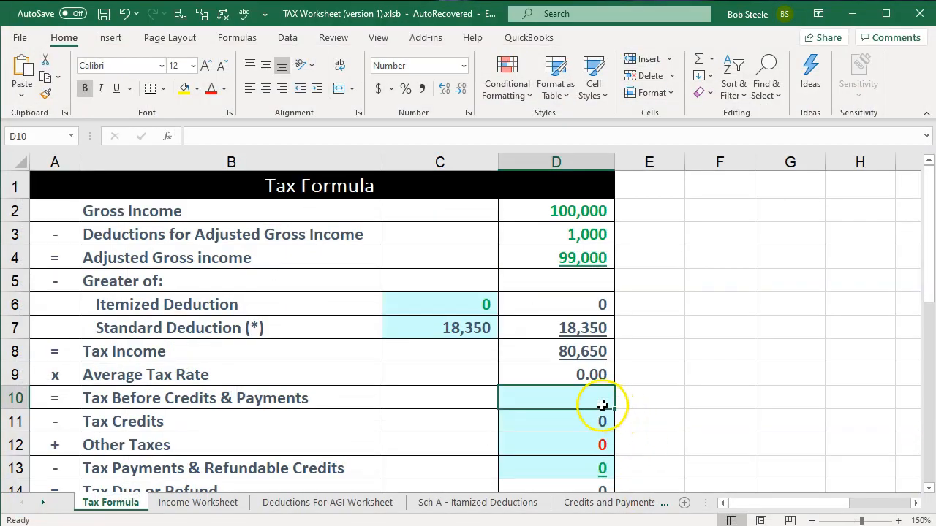
pyautogui.write('12187')
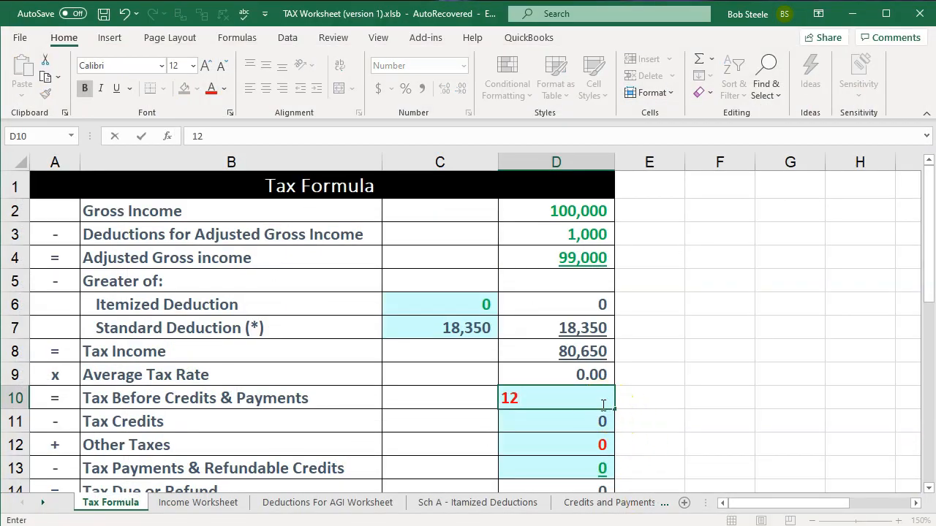
pyautogui.press('Return')
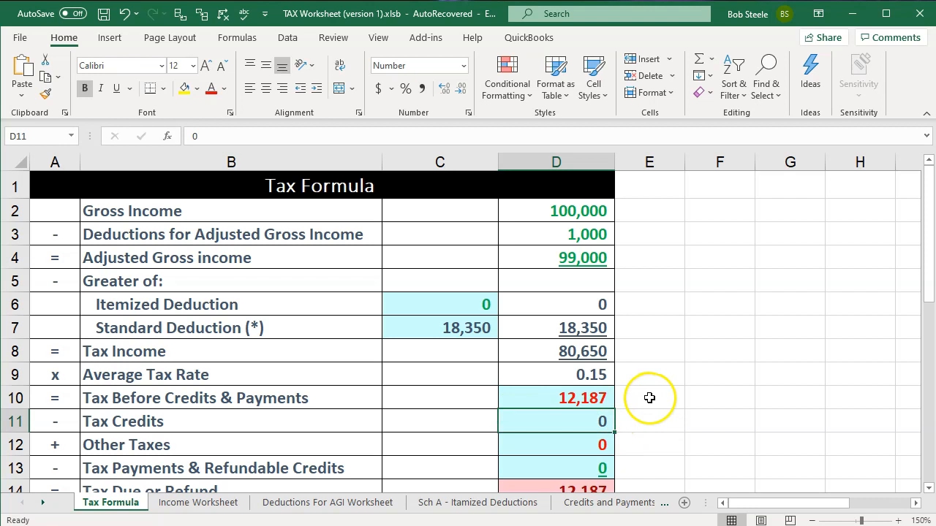
pyautogui.click(601, 376)
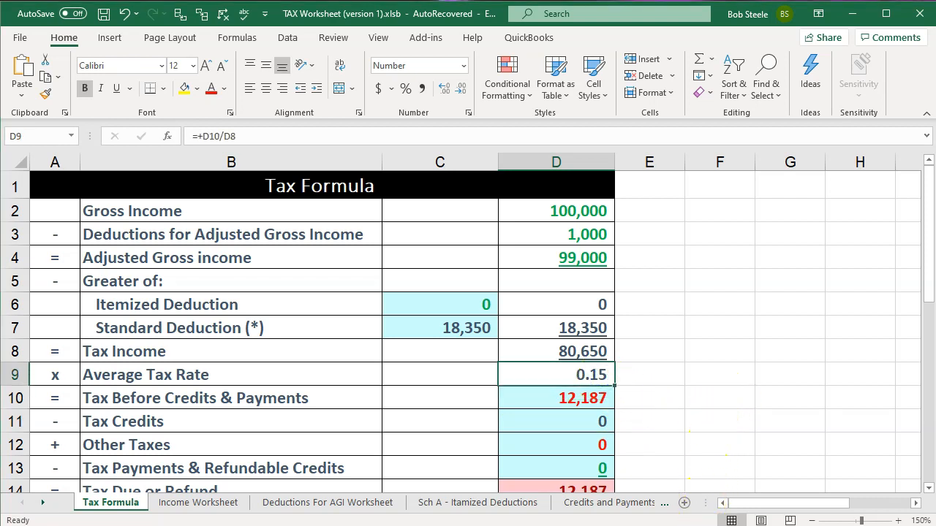
# Add review check marks to lines 13a, 12b, 14 and 16 on page 2 of Form 1040 in Lacerte
pyautogui.hotkey('alt', 'Tab')
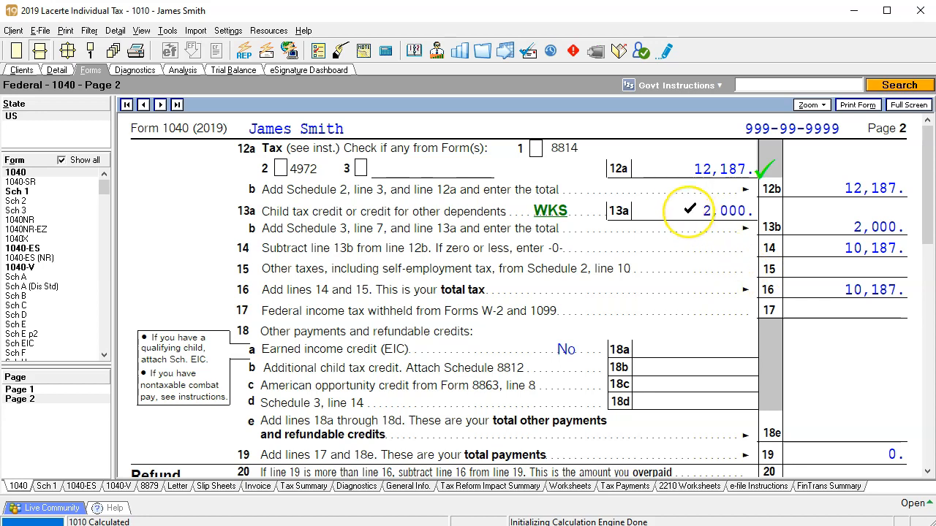
pyautogui.click(690, 210)
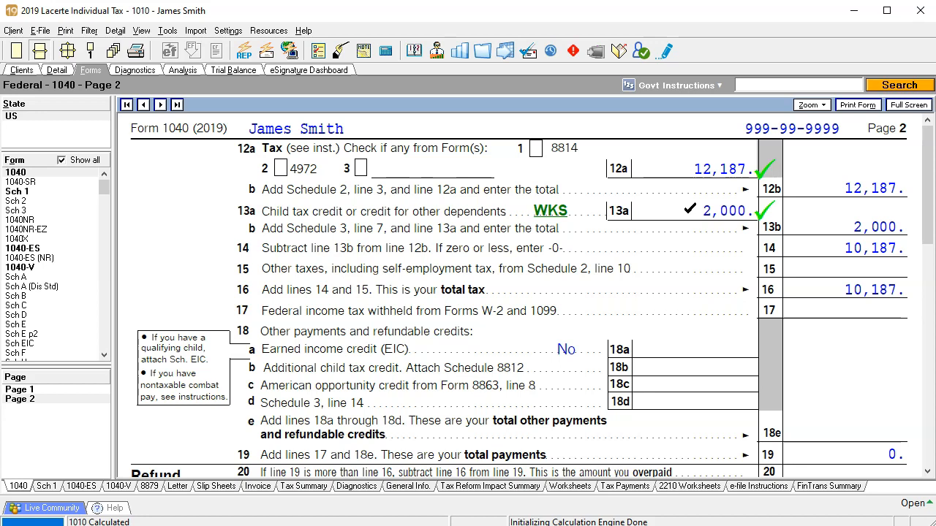
pyautogui.click(824, 182)
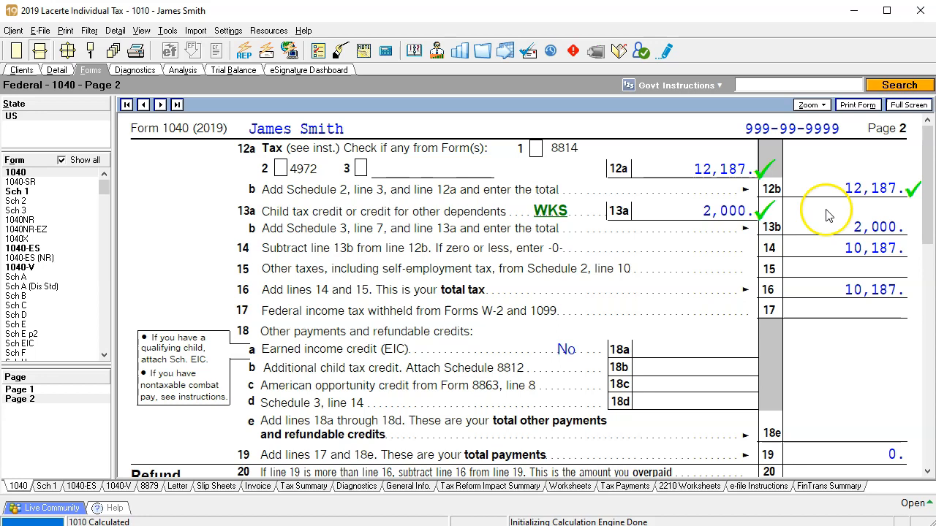
pyautogui.click(830, 245)
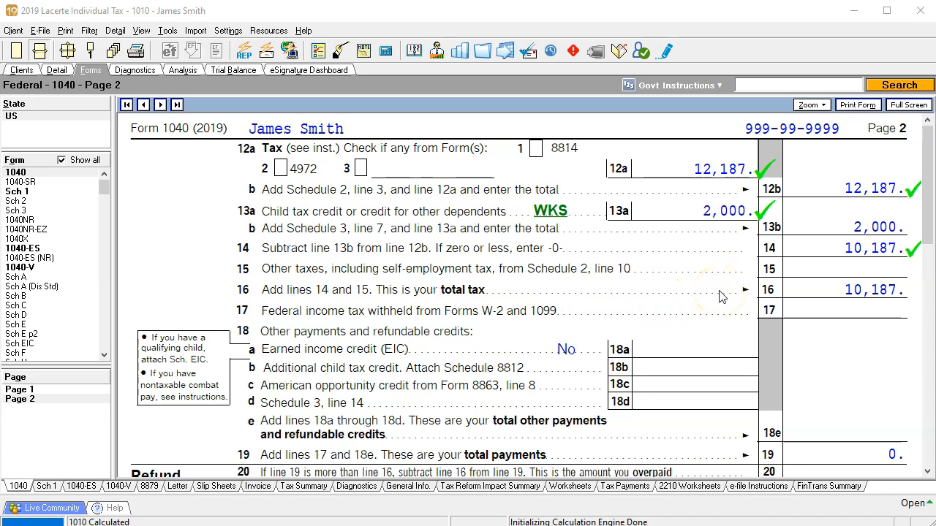
pyautogui.click(826, 284)
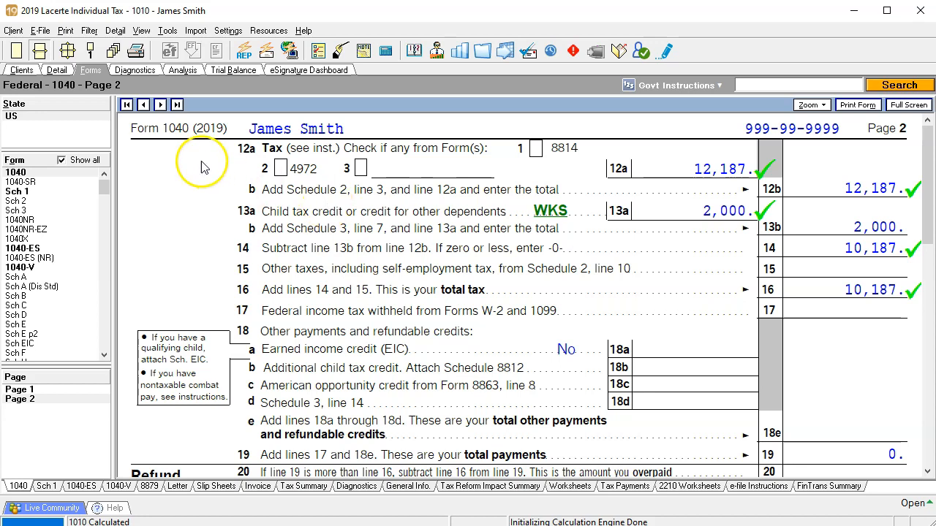
# Enter 15,000 as federal withholding for the Misc employer in the Wages, Salaries, Tips input
pyautogui.click(58, 72)
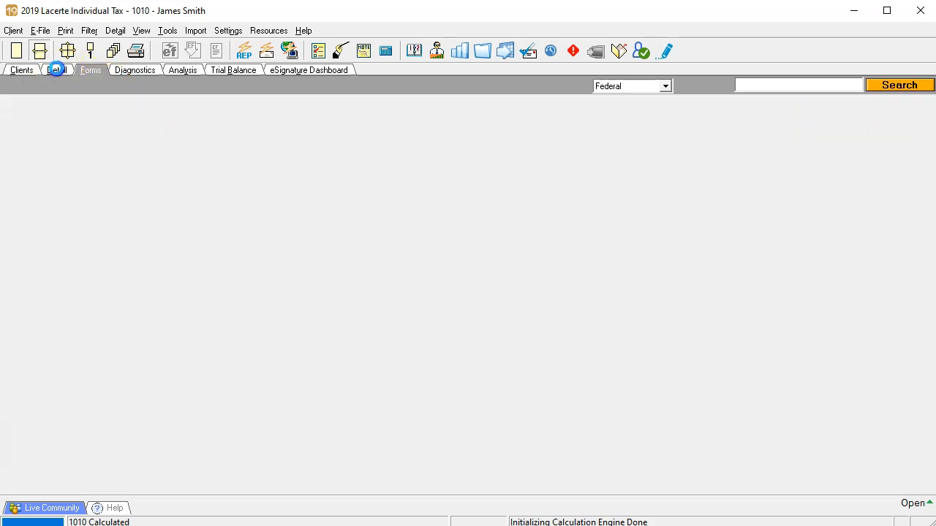
pyautogui.click(146, 106)
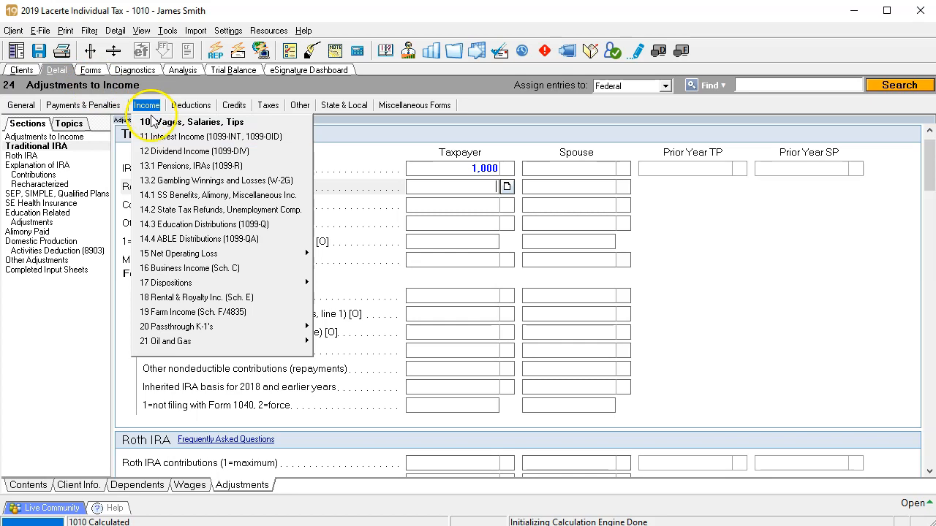
pyautogui.click(155, 120)
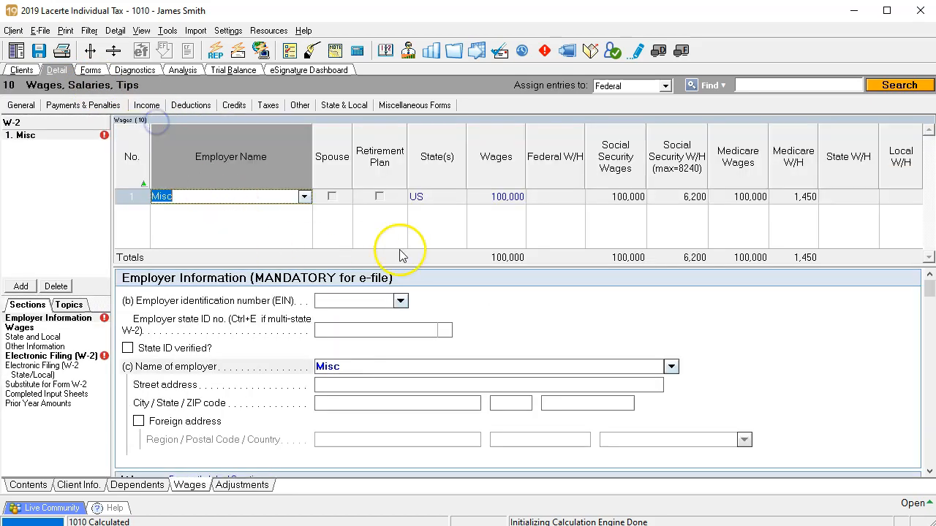
pyautogui.click(562, 197)
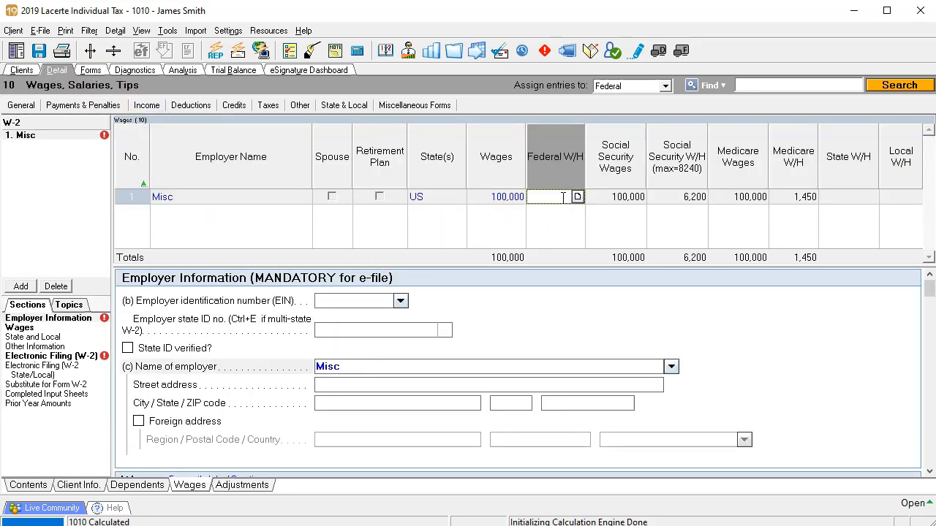
pyautogui.write('15000')
pyautogui.press('Tab')
pyautogui.click(510, 202)
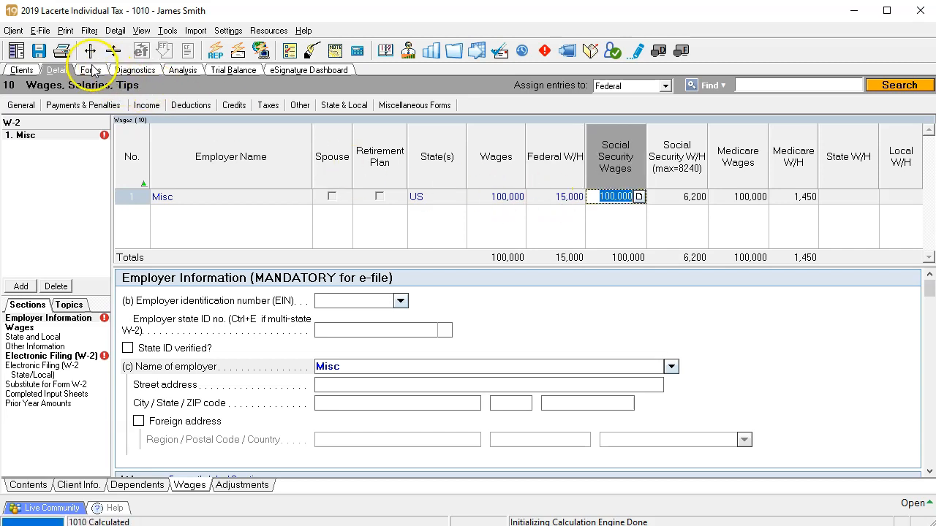
# Return to page 2 of Form 1040 and add review check marks to lines 17, 19 and 20
pyautogui.click(91, 70)
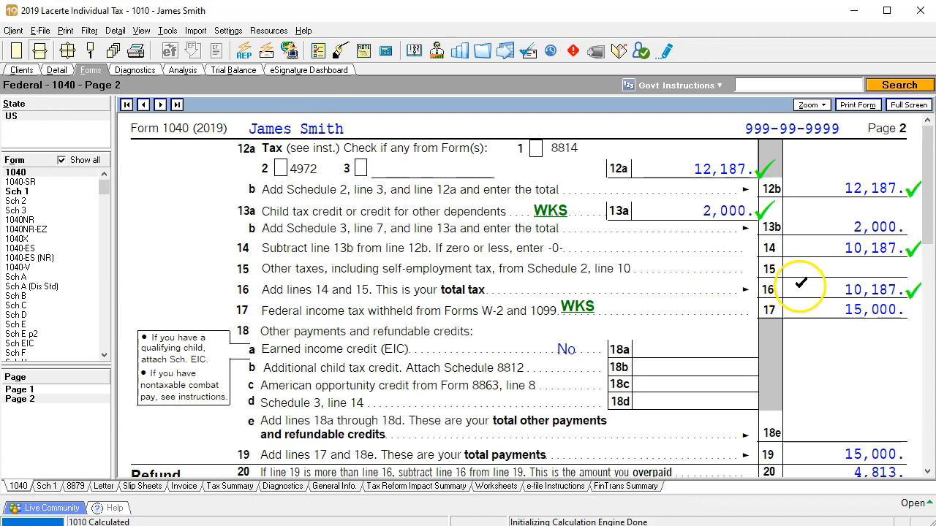
pyautogui.click(819, 303)
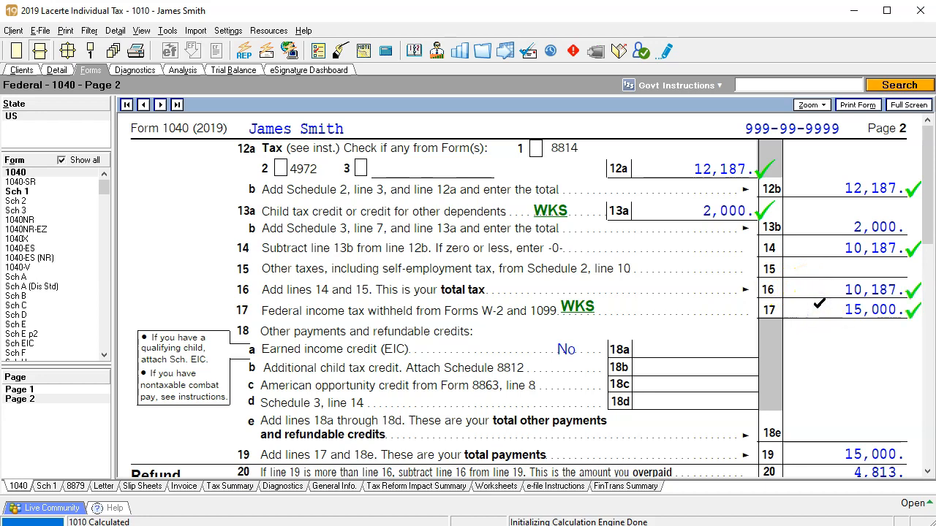
pyautogui.scroll(-3, 819, 304)
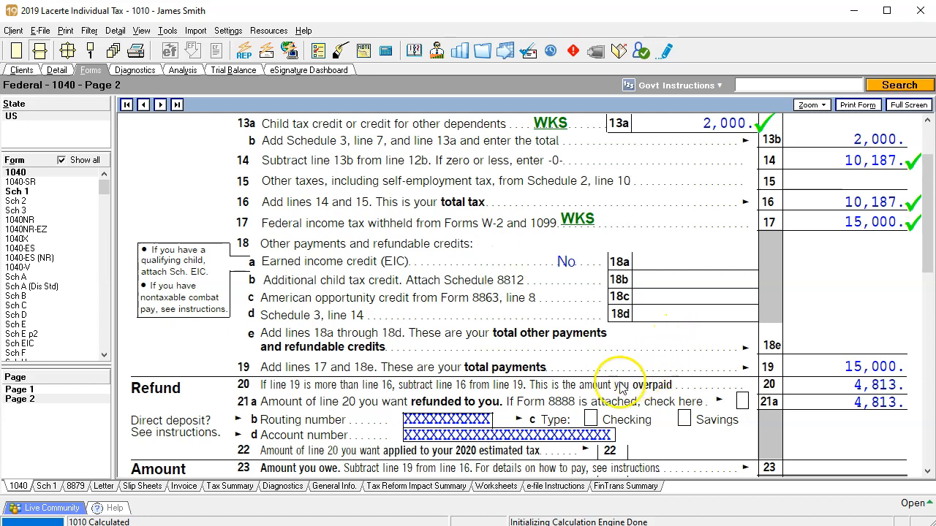
pyautogui.click(816, 358)
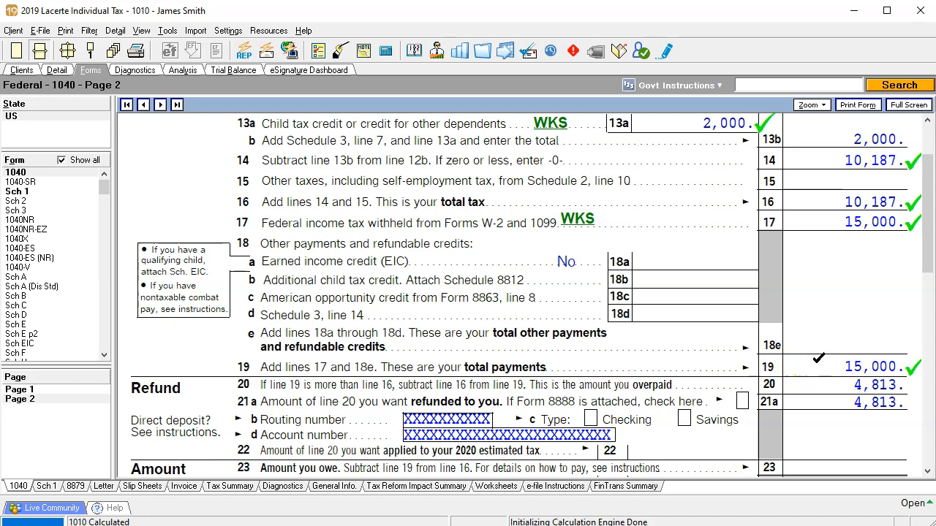
pyautogui.click(825, 385)
# Review the income, adjustment and deduction lines on page 1 of Form 1040 and compare them with Excel's Tax Formula sheet
pyautogui.click(53, 397)
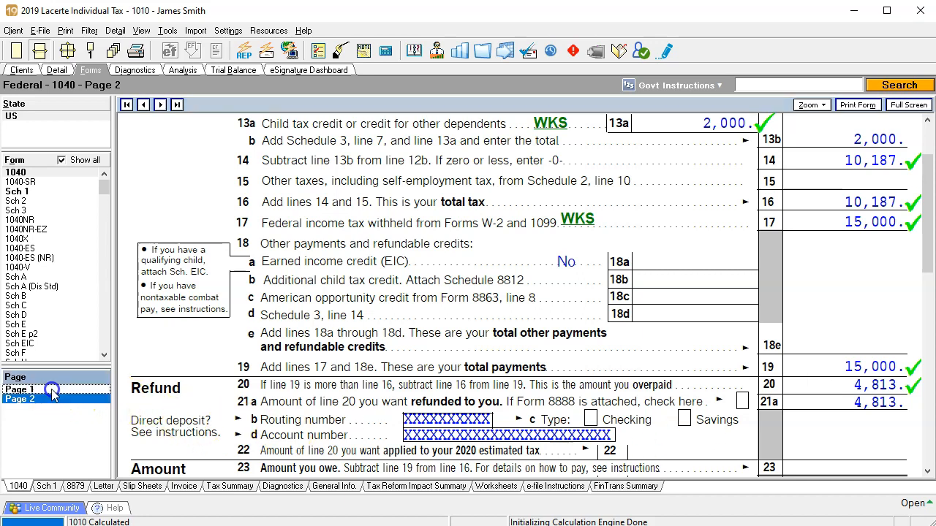
pyautogui.click(52, 392)
pyautogui.scroll(-5, 438, 356)
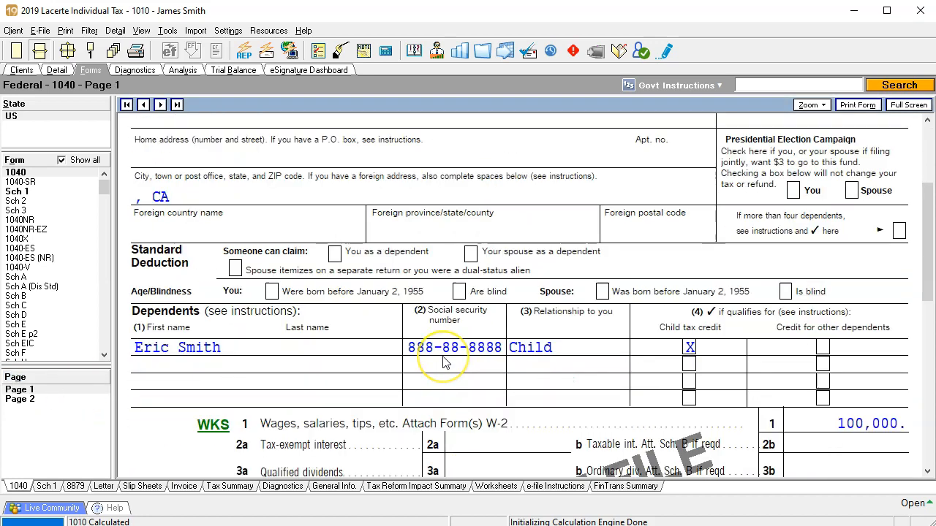
pyautogui.scroll(-3, 442, 362)
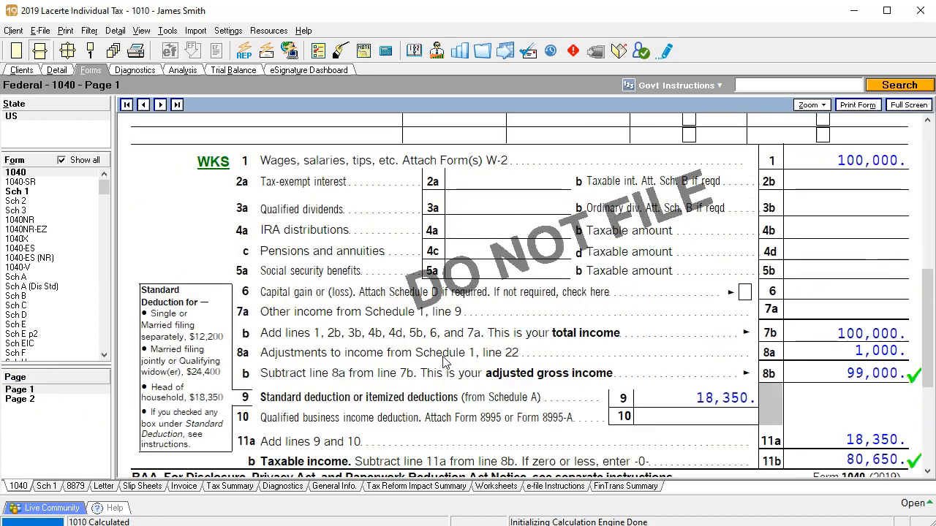
pyautogui.hotkey('alt', 'Tab')
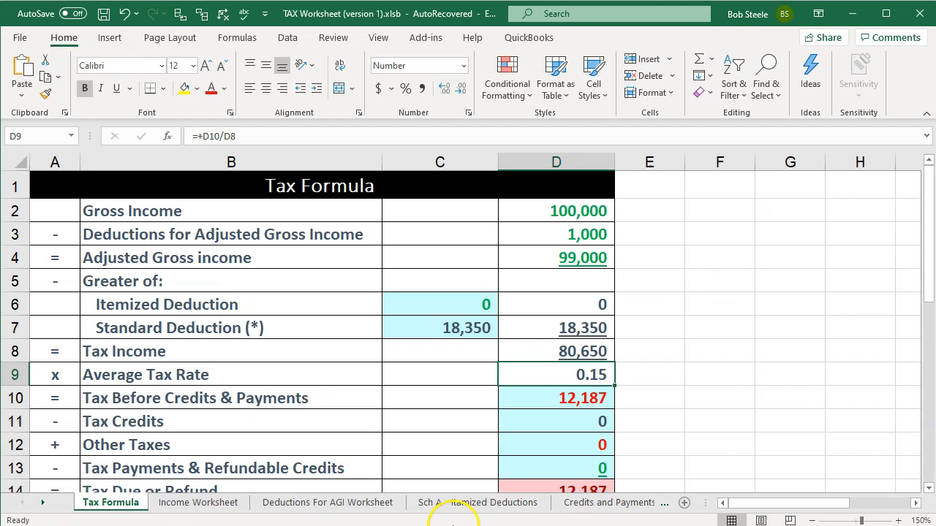
pyautogui.click(434, 411)
pyautogui.scroll(-1, 435, 411)
pyautogui.scroll(1, 434, 411)
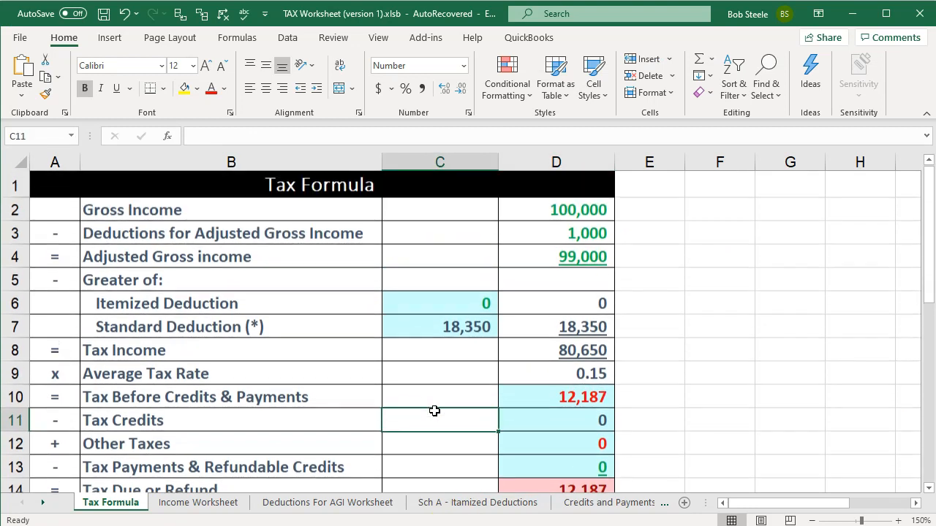
pyautogui.click(431, 420)
pyautogui.click(356, 505)
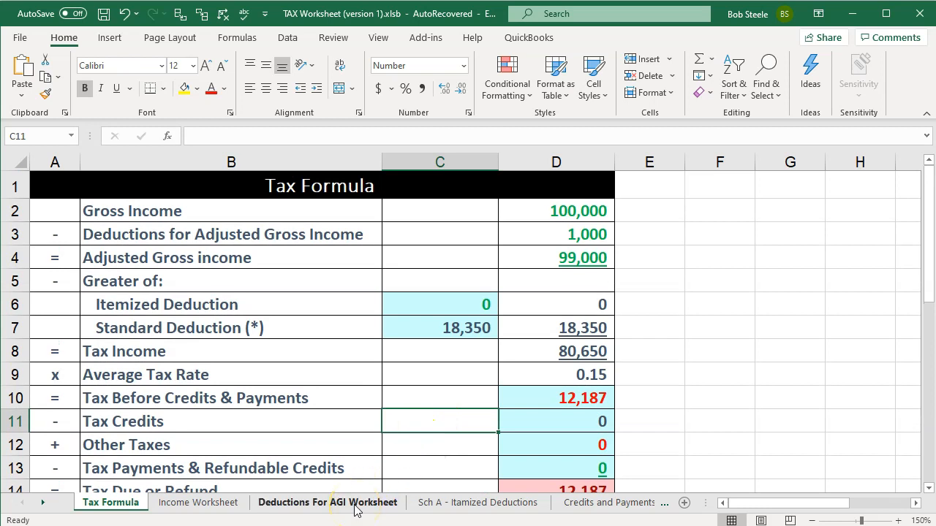
pyautogui.click(131, 504)
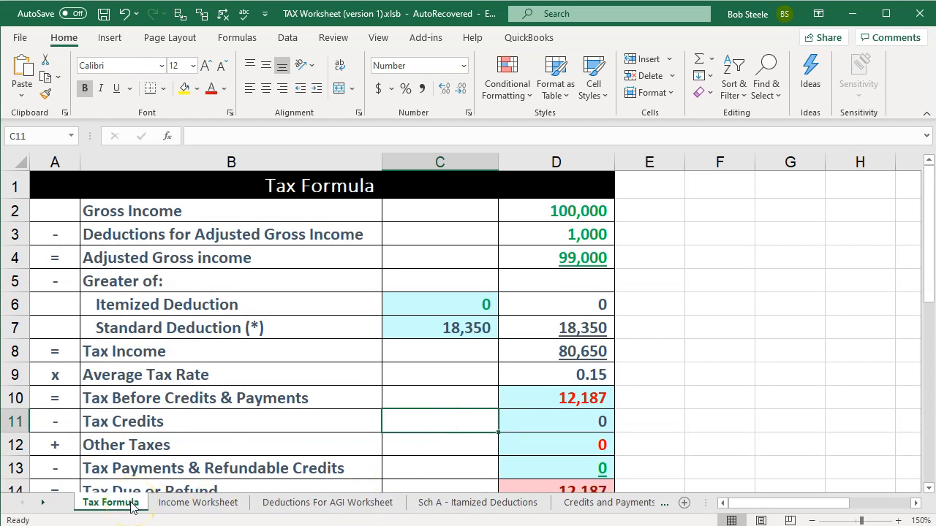
# Switch to Lacerte and review Form 1040 from filing status, dependents and income on page 1 to payments and refund on page 2
pyautogui.click(633, 525)
pyautogui.click(514, 387)
pyautogui.scroll(5, 514, 387)
pyautogui.scroll(5, 514, 387)
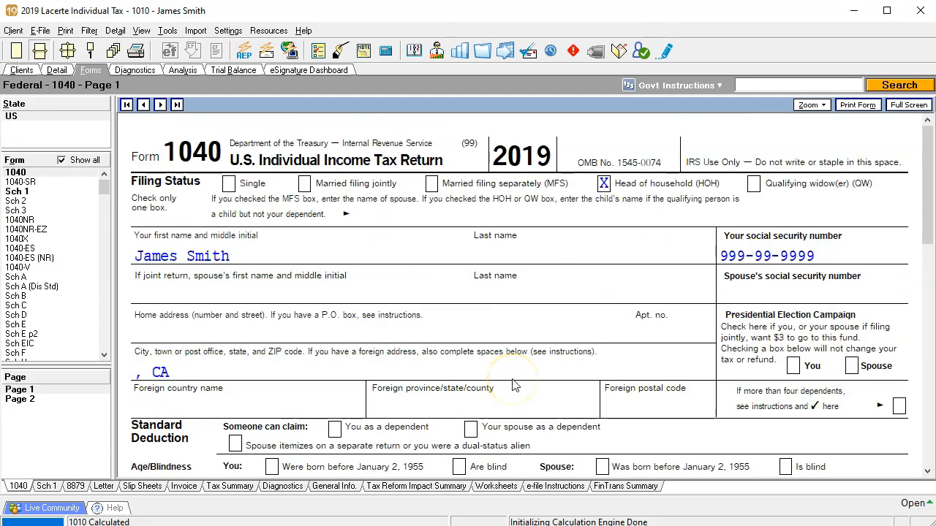
pyautogui.scroll(-10, 514, 386)
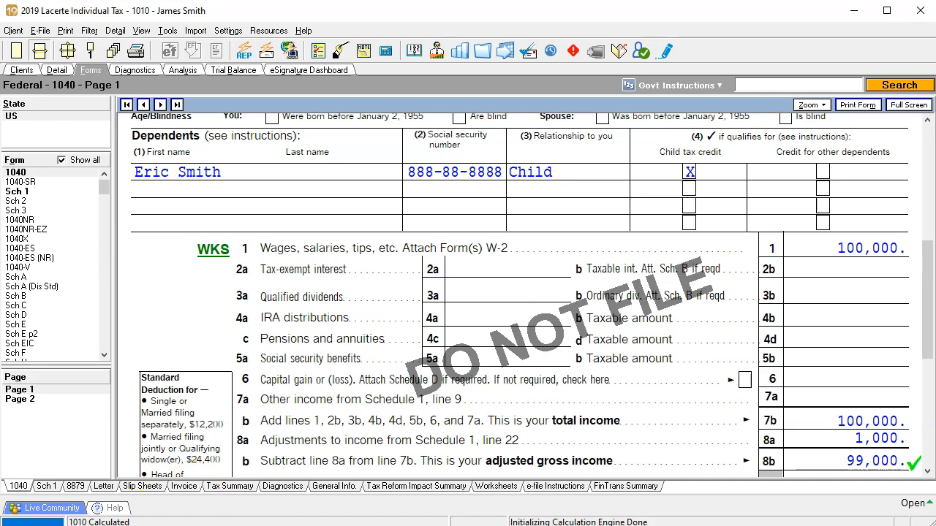
pyautogui.scroll(3, 439, 417)
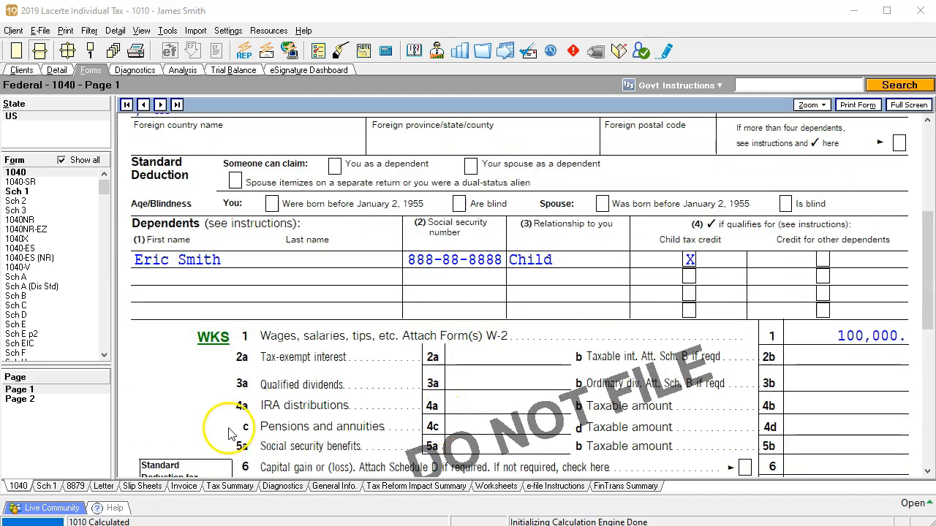
pyautogui.click(62, 399)
pyautogui.scroll(-3, 418, 397)
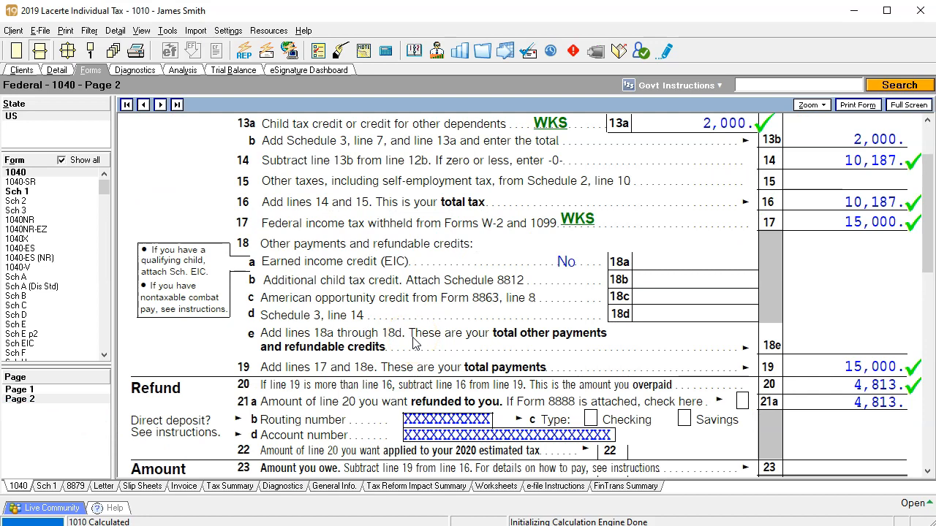
# Switch to Excel and inspect the tax before credits, tax credits, other taxes and tax payments cells on the Tax Formula sheet
pyautogui.hotkey('alt', 'Tab')
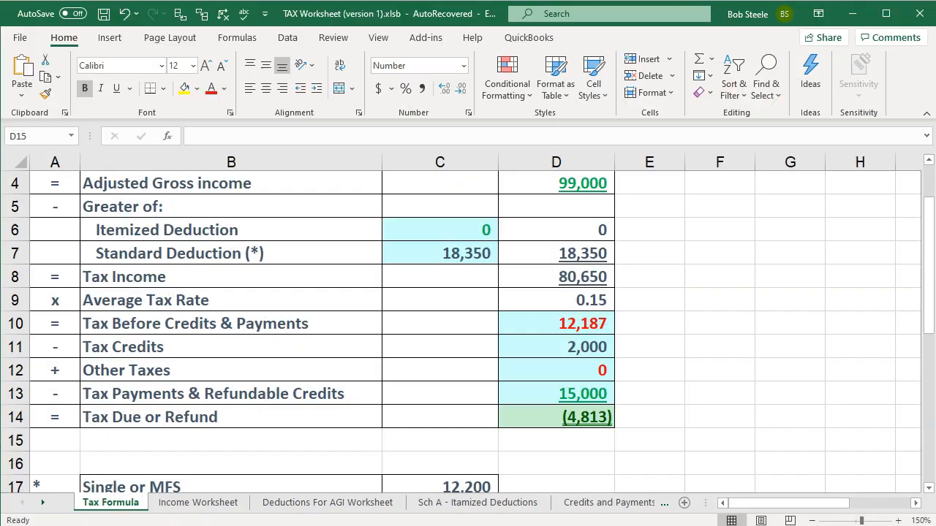
pyautogui.click(558, 328)
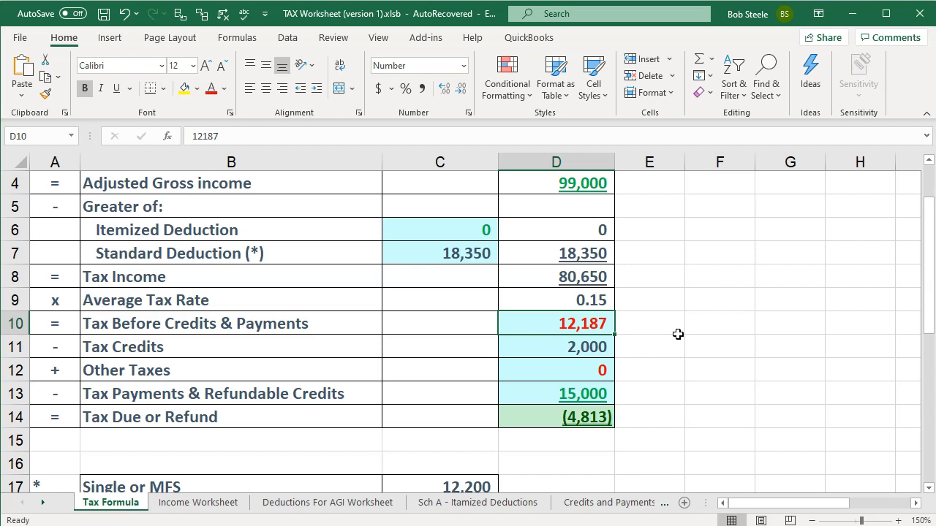
pyautogui.press('Down')
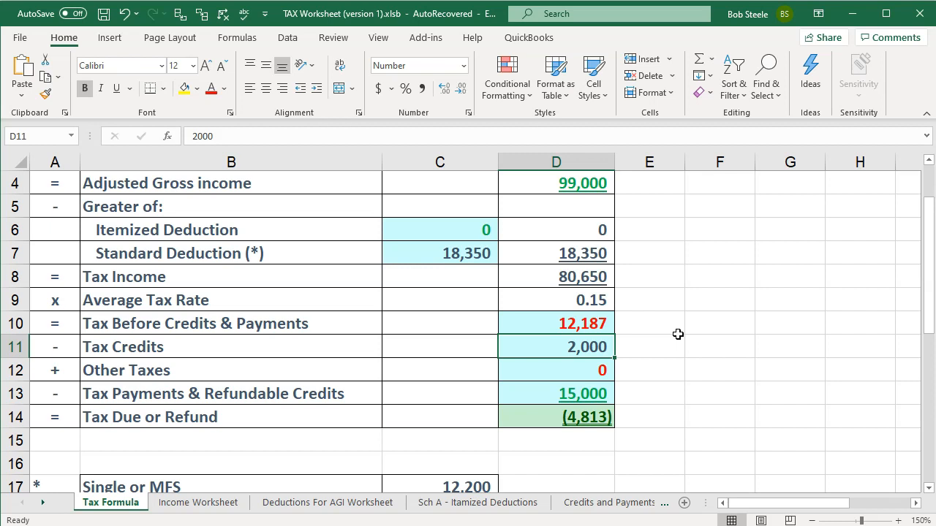
pyautogui.press('Down')
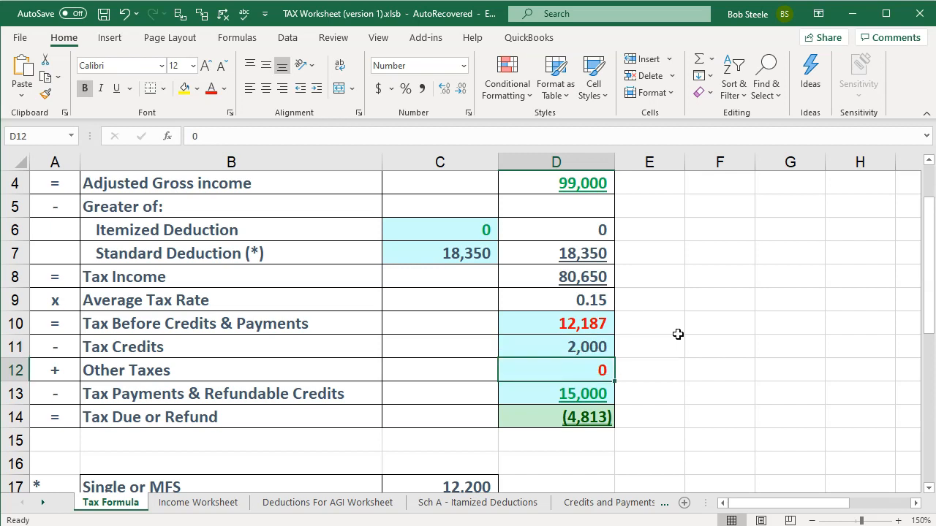
pyautogui.press('Down')
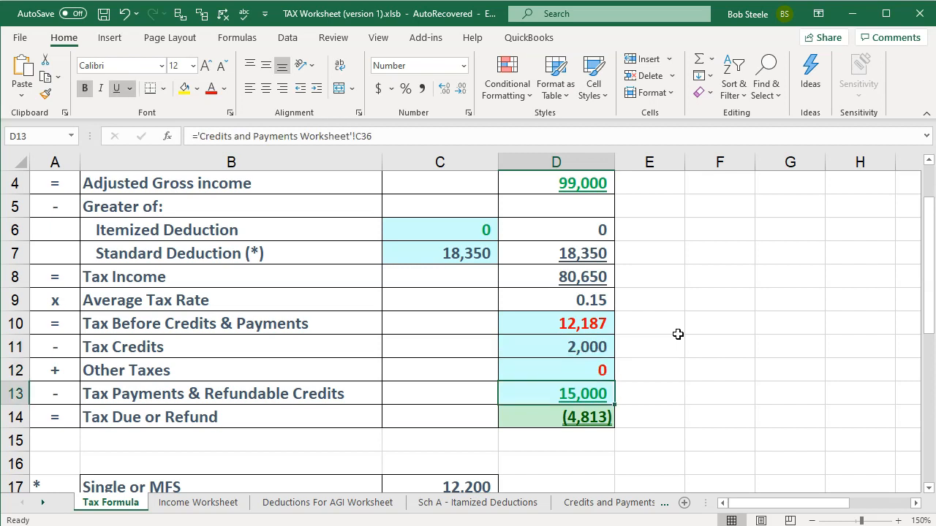
# Examine the W-2 withholding on the Credits and Payments Worksheet and return to the Tax Formula sheet
pyautogui.click(44, 503)
pyautogui.click(46, 505)
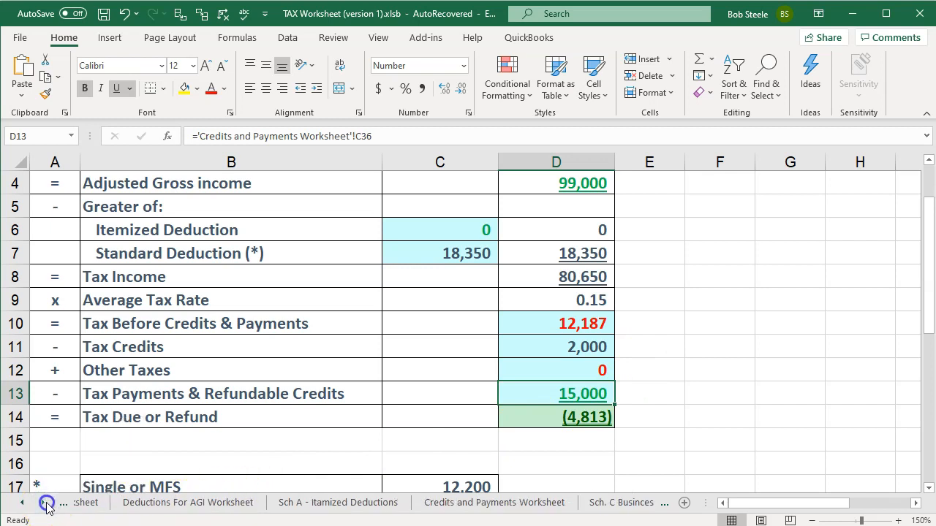
pyautogui.click(22, 505)
pyautogui.click(23, 506)
pyautogui.click(22, 506)
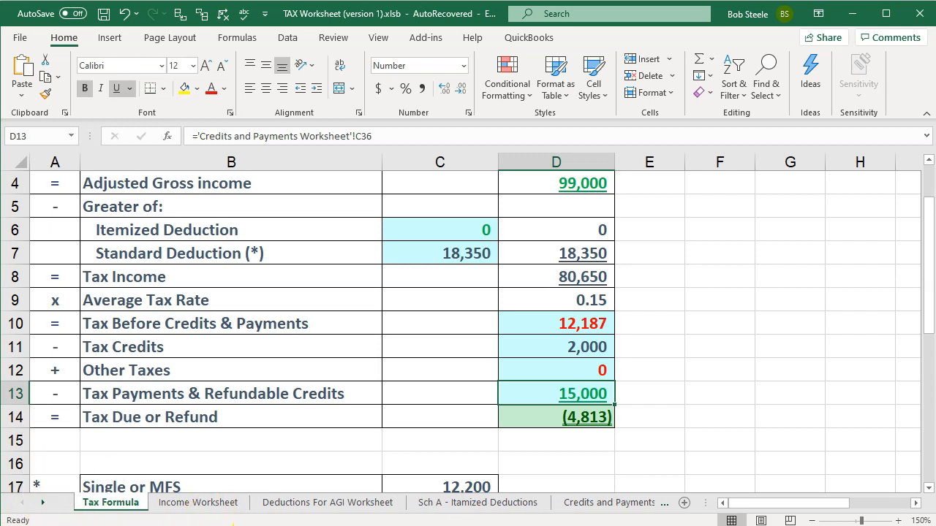
pyautogui.click(606, 505)
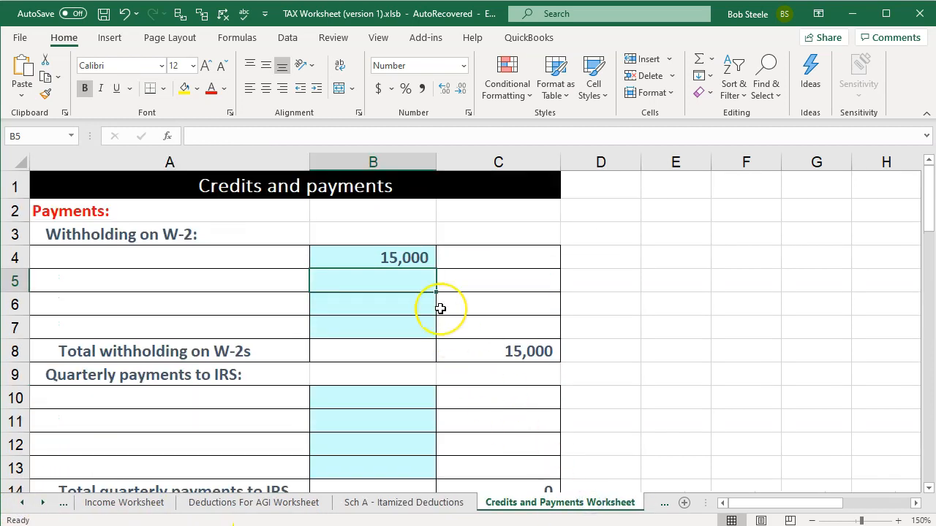
pyautogui.scroll(-6, 440, 308)
pyautogui.click(24, 506)
pyautogui.click(91, 503)
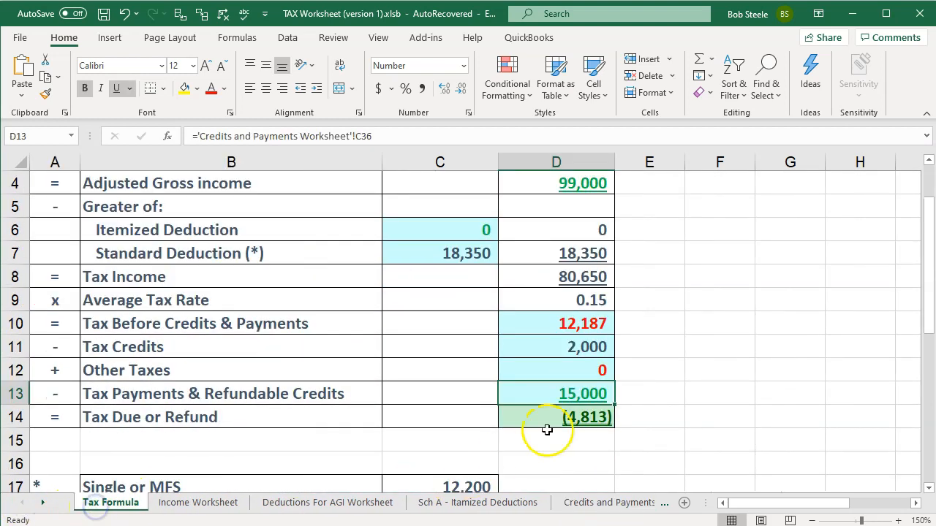
# Inspect the Tax Due or Refund formula and compare its result with the overpaid amount on line 20 in Lacerte
pyautogui.press('Down')
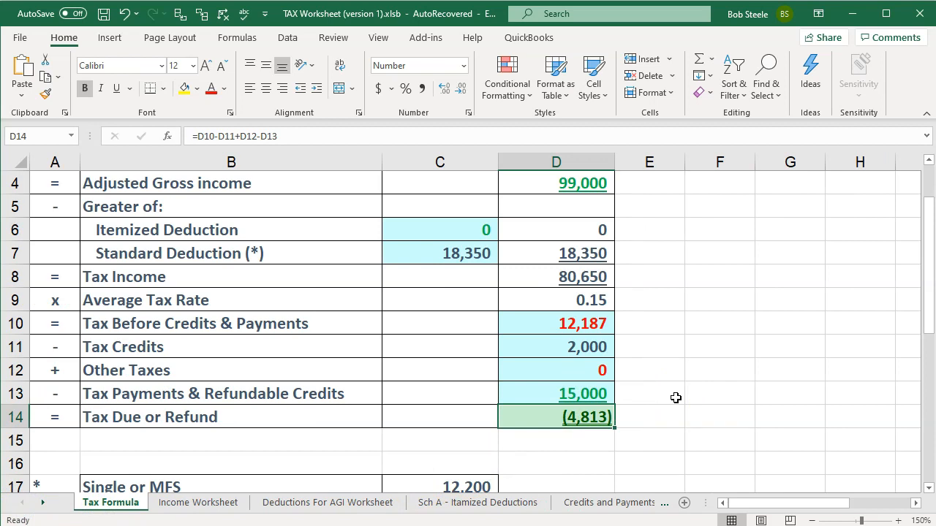
pyautogui.doubleClick(593, 417)
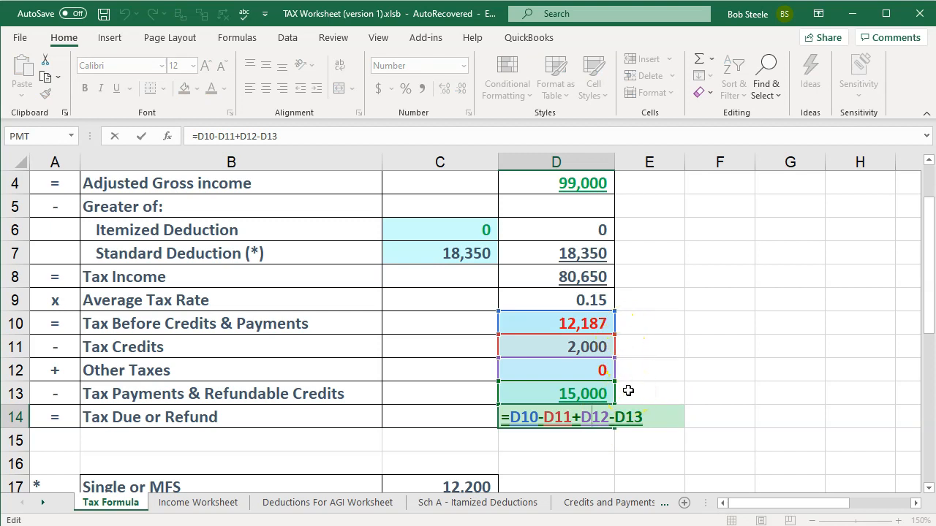
pyautogui.press('Return')
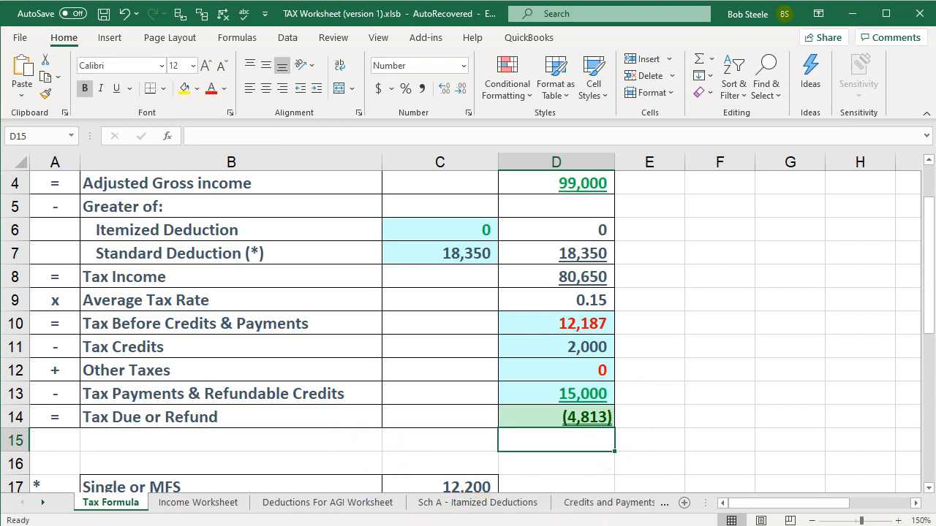
pyautogui.hotkey('alt', 'Tab')
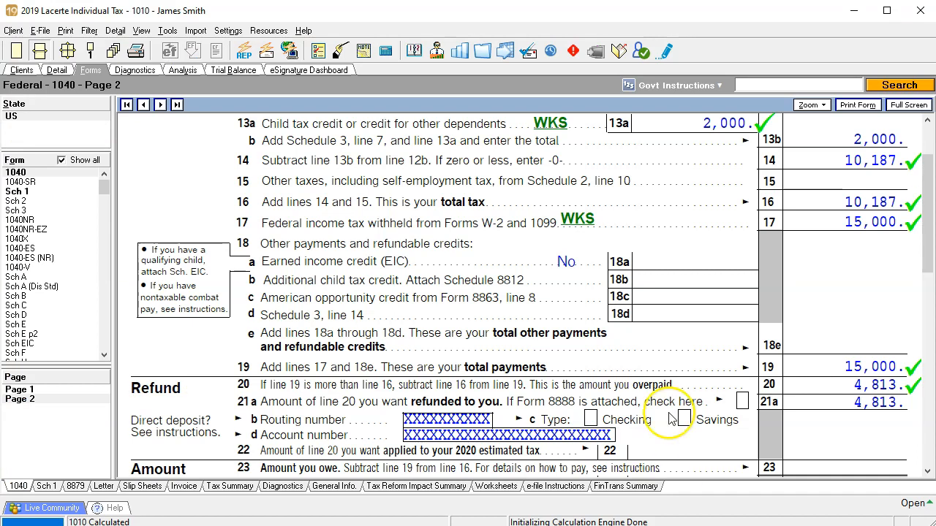